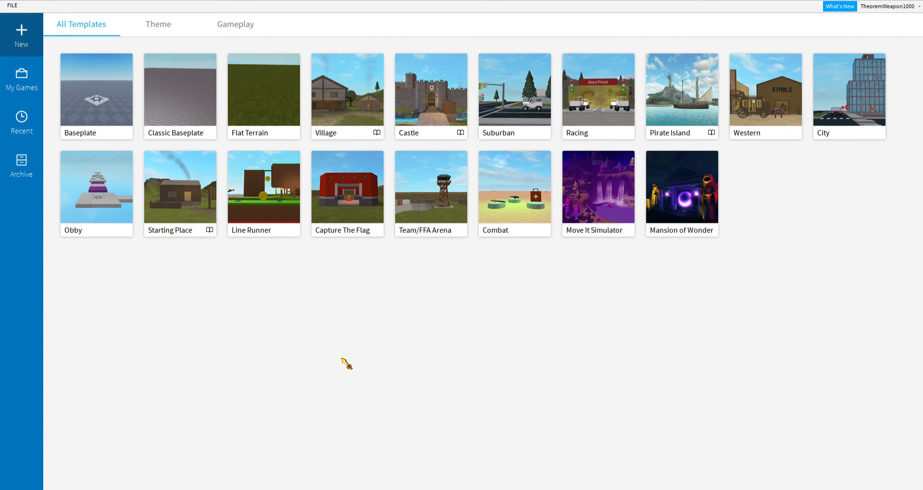
# Step: Create a new place from the Classic Baseplate template and close the Team Create and Toolbox panes
pyautogui.click(194, 122)
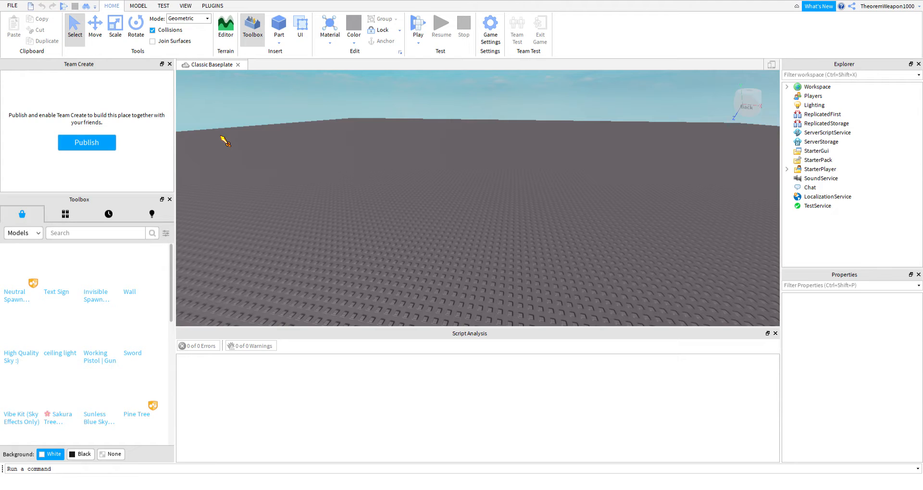
pyautogui.click(169, 64)
pyautogui.click(169, 64)
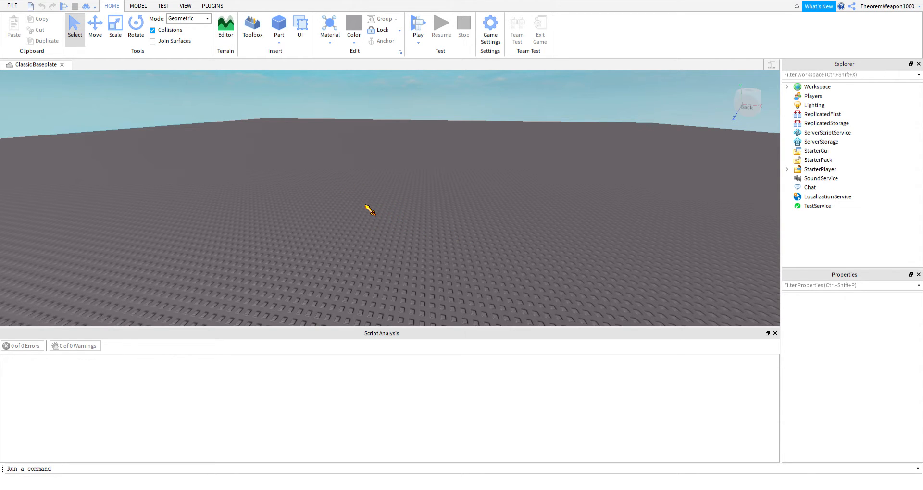
# Step: Examine the empty baseplate from above, from a distance and from near ground level
pyautogui.moveTo(365, 207); pyautogui.dragTo(365, 206, button='right')
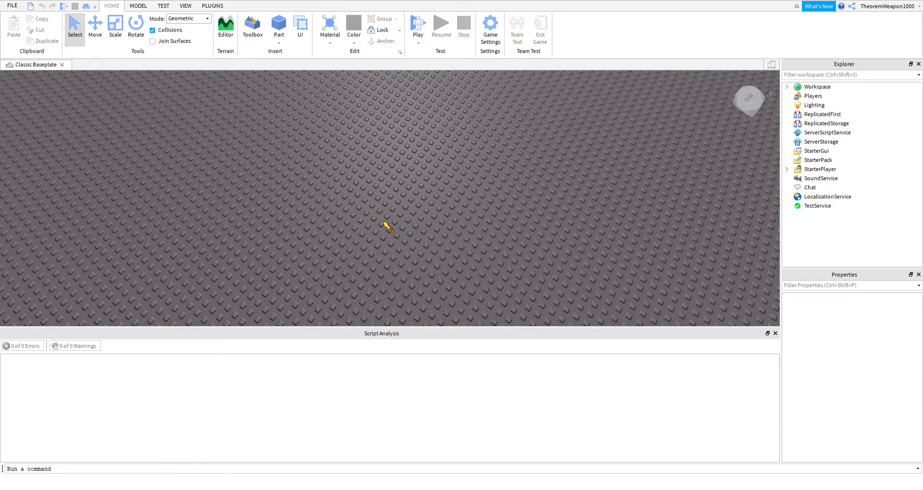
pyautogui.scroll(-10, 388, 227)
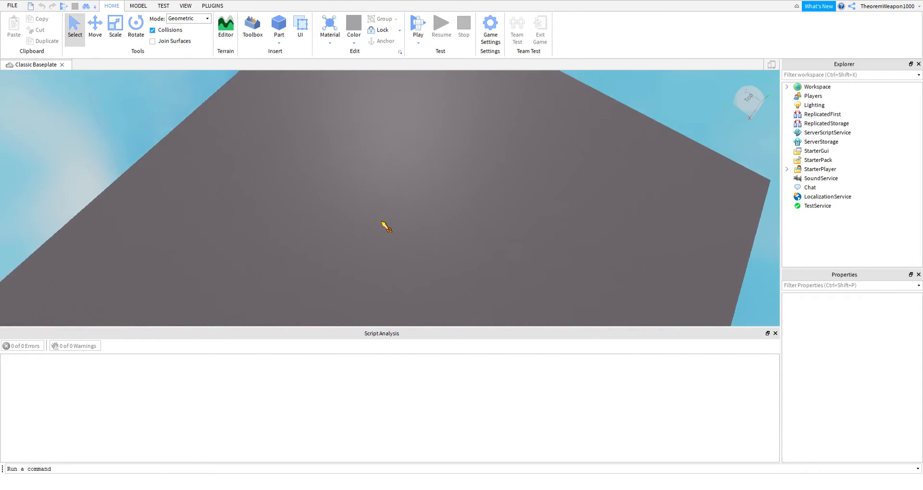
pyautogui.scroll(-6, 382, 222)
pyautogui.scroll(8, 382, 222)
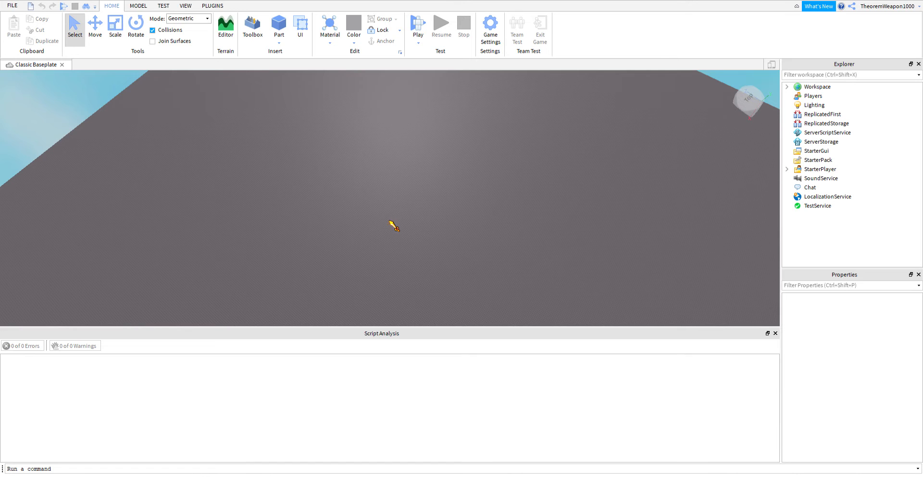
pyautogui.scroll(3, 394, 226)
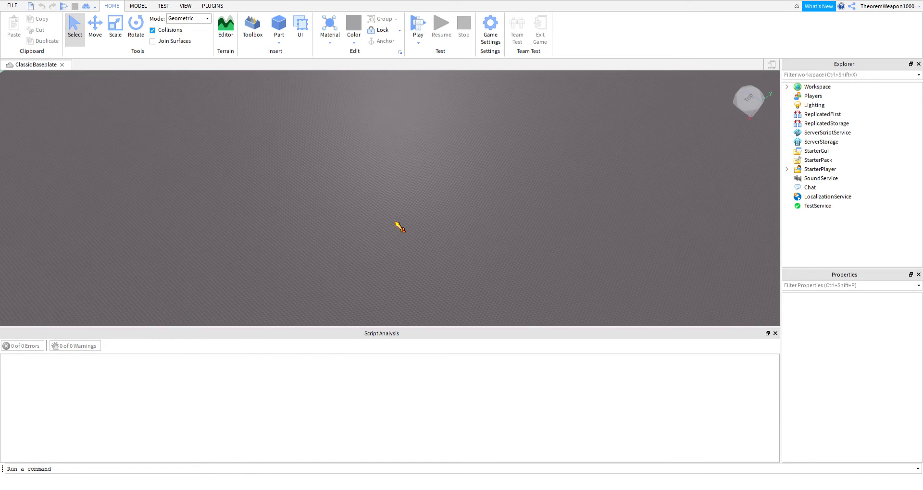
pyautogui.moveTo(398, 225); pyautogui.dragTo(397, 231, button='right')
pyautogui.scroll(3, 397, 231)
pyautogui.moveTo(397, 231); pyautogui.dragTo(400, 231, button='right')
pyautogui.press('d')
pyautogui.press('w')
pyautogui.press('a')
pyautogui.press('s')
pyautogui.press('d')
pyautogui.press('s')
pyautogui.press('w')
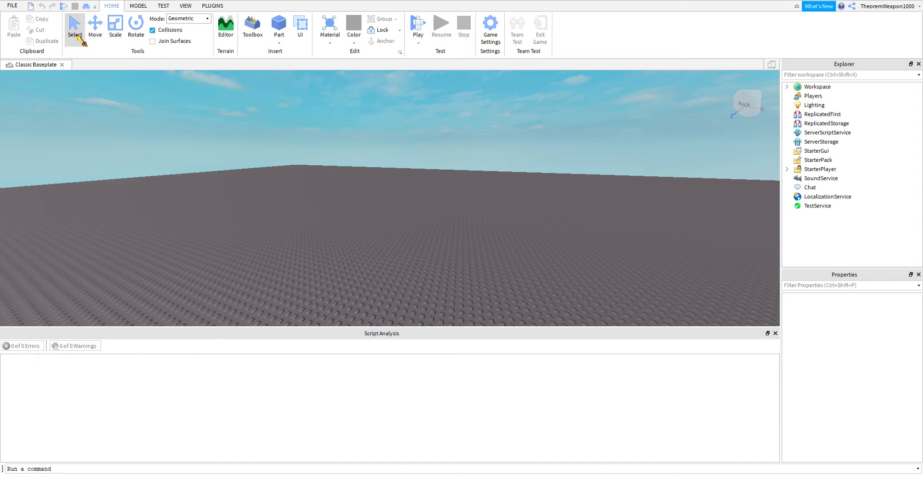
# Step: Insert a default block part onto the baseplate
pyautogui.moveTo(277, 190); pyautogui.dragTo(369, 253)
pyautogui.moveTo(255, 174); pyautogui.dragTo(290, 195)
pyautogui.click(278, 43)
pyautogui.moveTo(336, 132); pyautogui.dragTo(339, 129, button='right')
pyautogui.click(273, 36)
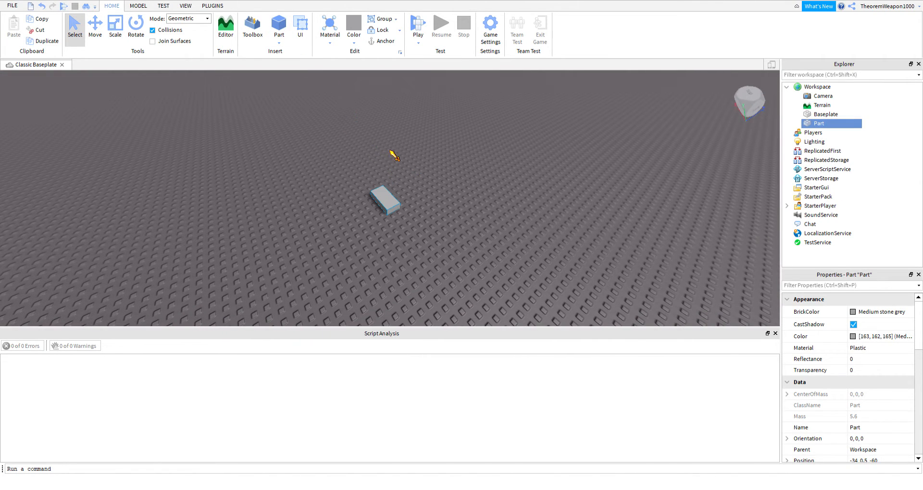
# Step: Examine the objects in the Workspace, focusing the view on the Baseplate and on the inserted part
pyautogui.click(820, 96)
pyautogui.click(816, 87)
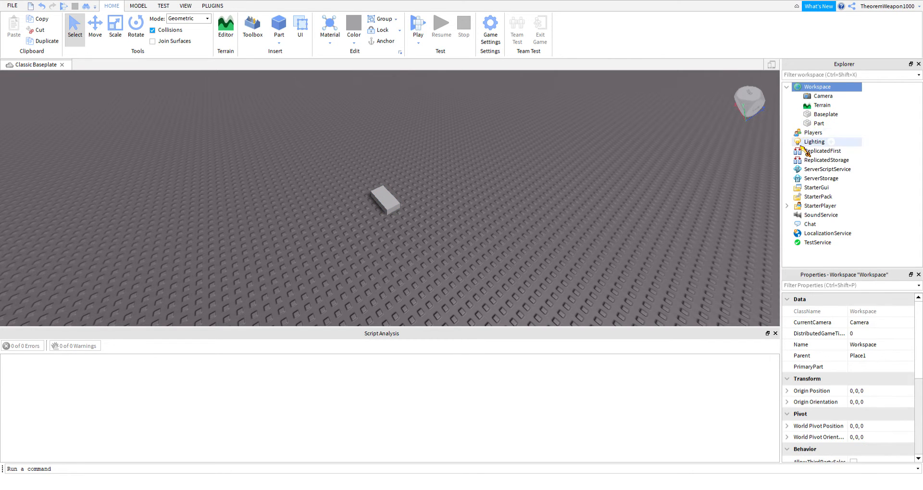
pyautogui.click(817, 115)
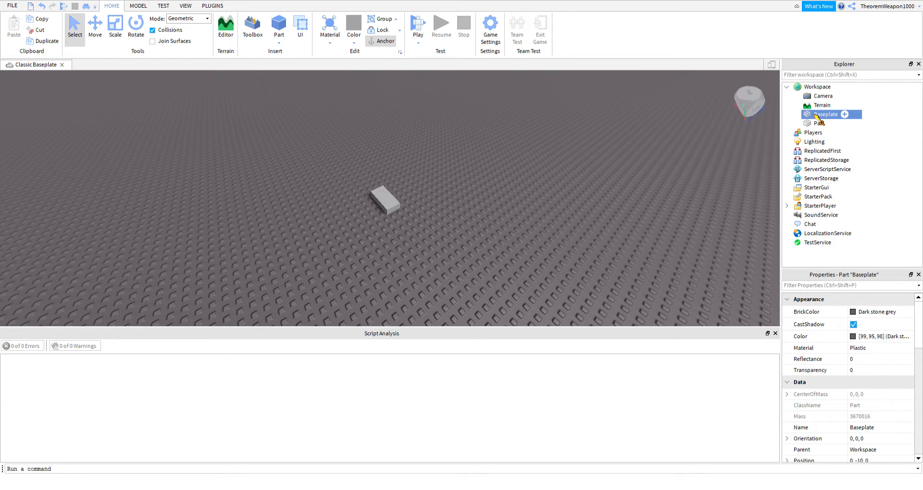
pyautogui.press('f')
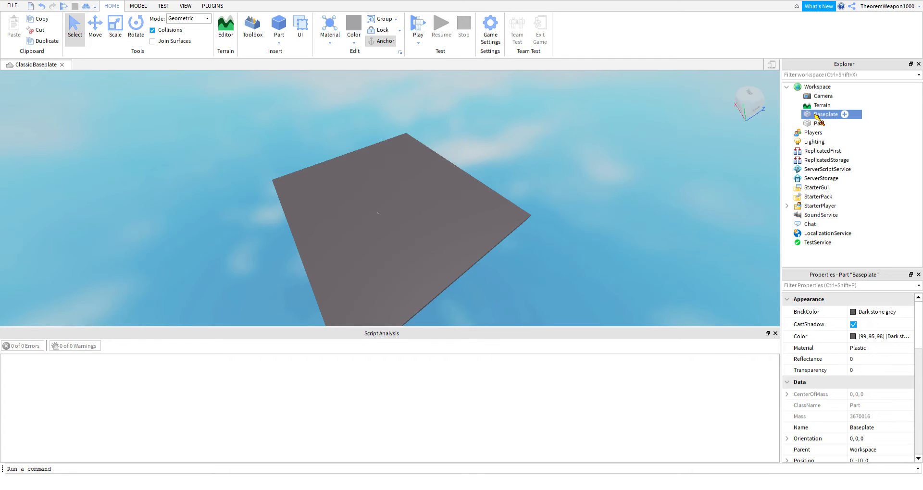
pyautogui.moveTo(664, 164); pyautogui.dragTo(663, 164, button='right')
pyautogui.click(848, 123)
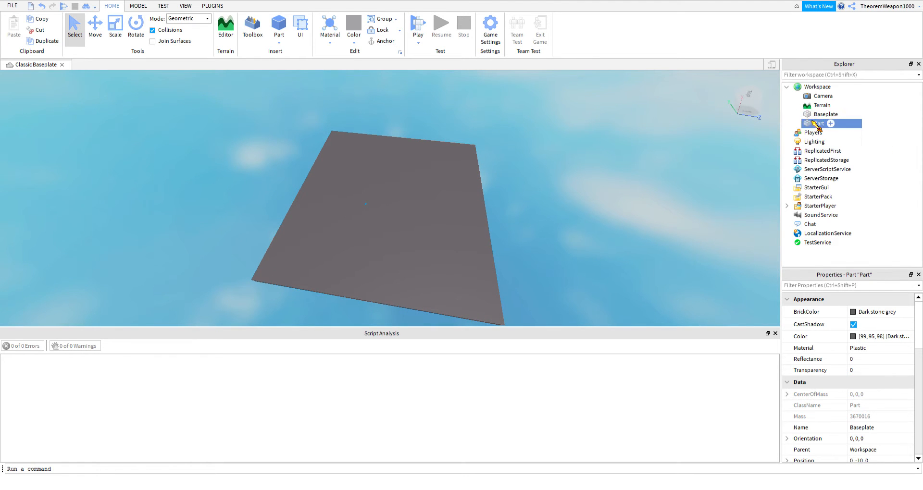
pyautogui.press('f')
pyautogui.moveTo(542, 200); pyautogui.dragTo(542, 200, button='right')
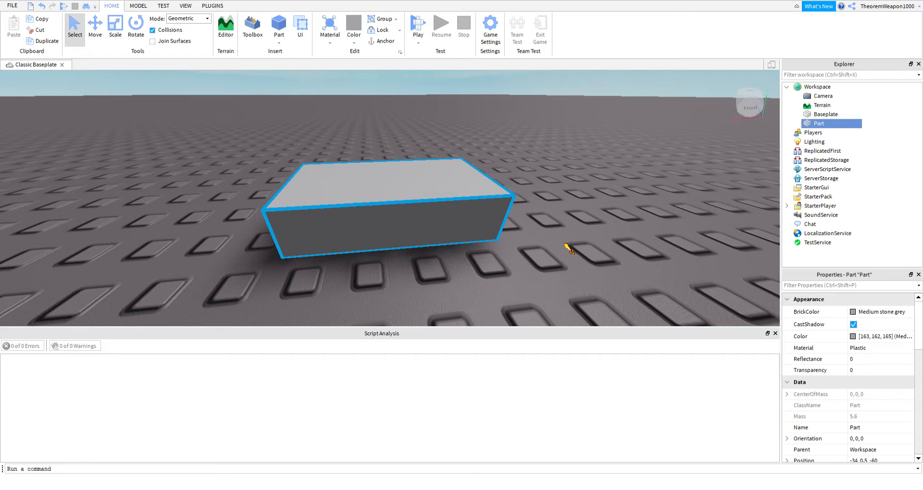
pyautogui.moveTo(525, 233); pyautogui.dragTo(573, 214, button='right')
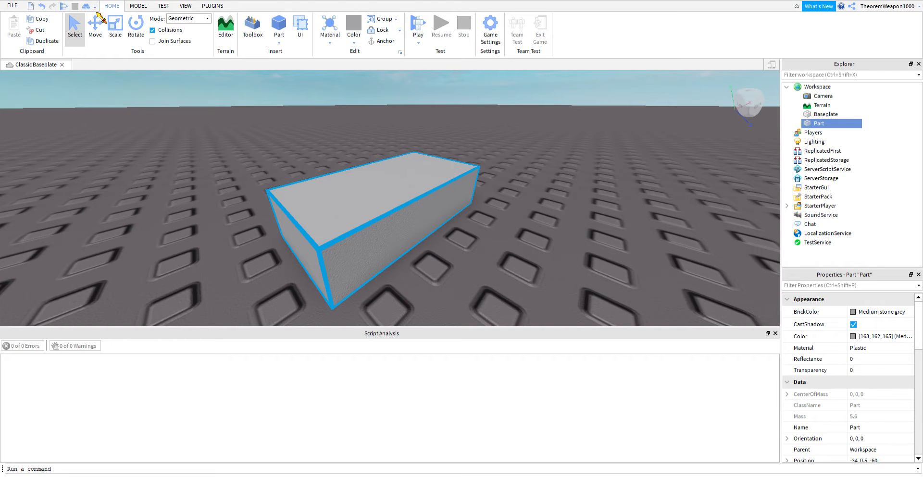
# Step: Move the part across the baseplate to about position -48, 0.5, -52
pyautogui.scroll(-5, 266, 142)
pyautogui.moveTo(311, 171); pyautogui.dragTo(430, 225)
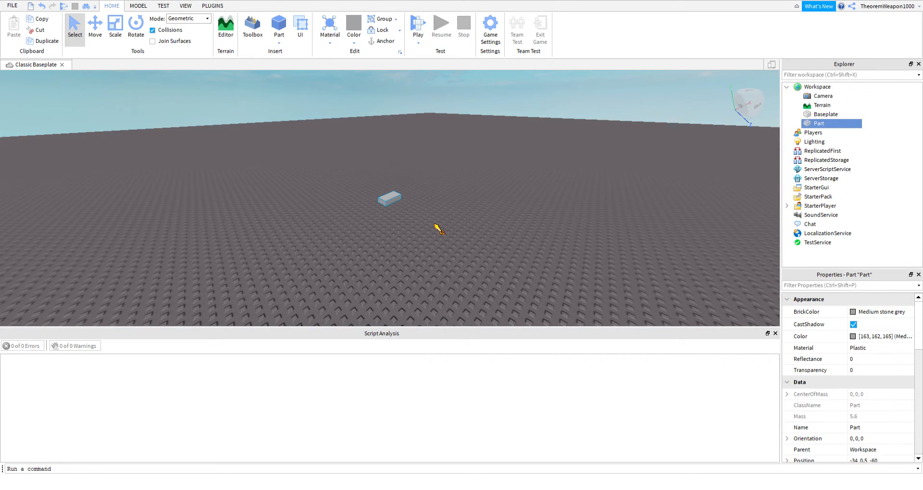
pyautogui.click(95, 29)
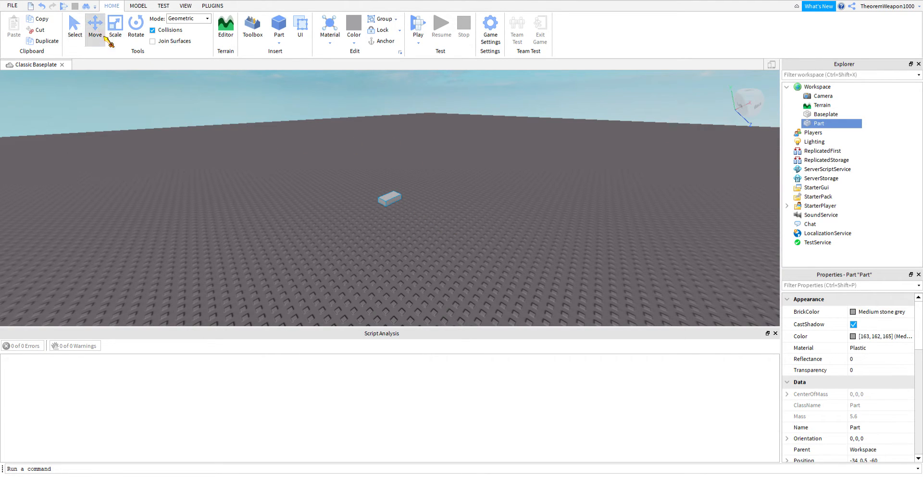
pyautogui.moveTo(436, 197); pyautogui.dragTo(289, 277)
pyautogui.moveTo(324, 212); pyautogui.dragTo(309, 121)
pyautogui.moveTo(337, 188); pyautogui.dragTo(375, 298)
pyautogui.moveTo(432, 200); pyautogui.dragTo(432, 199, button='right')
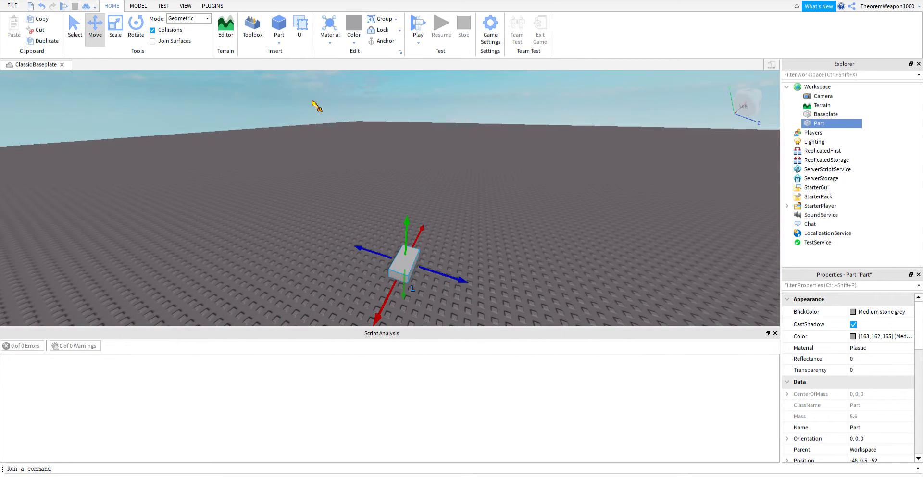
# Step: Scale the part upward and lengthen it along its Z axis with the Scale tool
pyautogui.click(115, 25)
pyautogui.moveTo(405, 248); pyautogui.dragTo(412, 207)
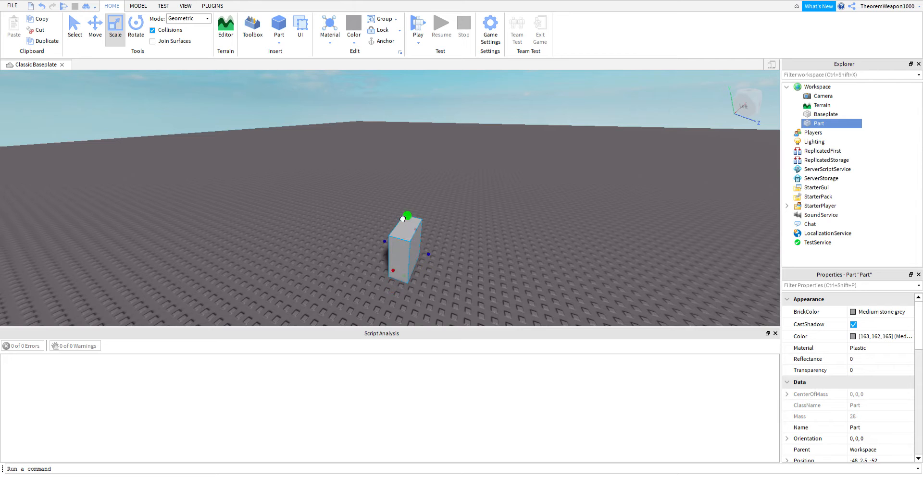
pyautogui.moveTo(428, 255); pyautogui.dragTo(477, 267)
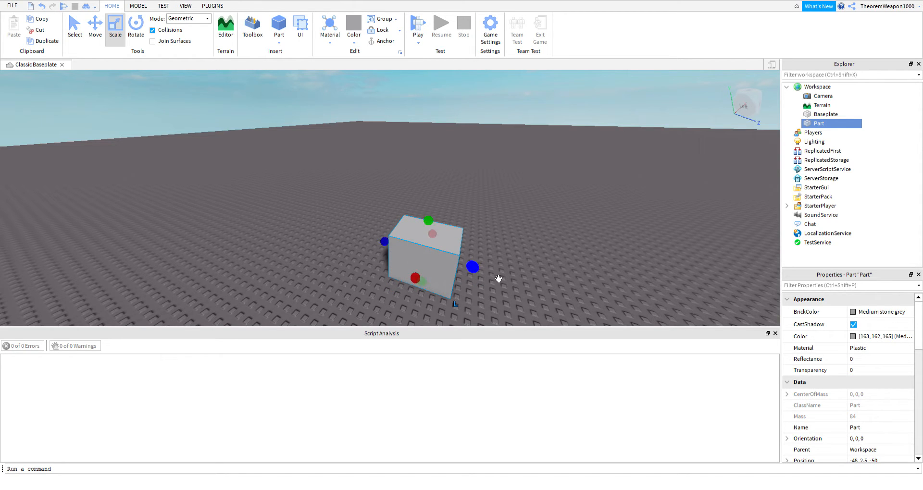
# Step: Widen the part along its X axis so that it forms a nearly cubic block
pyautogui.moveTo(430, 294); pyautogui.dragTo(440, 269)
pyautogui.moveTo(440, 268); pyautogui.dragTo(457, 266, button='right')
pyautogui.moveTo(327, 230); pyautogui.dragTo(395, 215)
pyautogui.press('f')
pyautogui.moveTo(412, 234)
pyautogui.mouseDown(button='right')
pyautogui.moveTo(442, 223)
pyautogui.moveTo(423, 246)
pyautogui.mouseUp(button='right')
pyautogui.moveTo(407, 235); pyautogui.dragTo(431, 238)
pyautogui.press('d')
pyautogui.moveTo(453, 244)
pyautogui.mouseDown(button='right')
pyautogui.moveTo(465, 254)
pyautogui.moveTo(453, 242)
pyautogui.mouseUp(button='right')
pyautogui.press('w')
pyautogui.press('s')
pyautogui.press('a')
pyautogui.moveTo(396, 179); pyautogui.dragTo(430, 168, button='right')
pyautogui.moveTo(403, 181)
pyautogui.mouseDown()
pyautogui.moveTo(406, 168)
pyautogui.moveTo(404, 181)
pyautogui.mouseUp()
# Step: Try to rotate the block about its X axis while it rests on the baseplate
pyautogui.press('d')
pyautogui.moveTo(442, 182)
pyautogui.mouseDown(button='right')
pyautogui.moveTo(431, 181)
pyautogui.moveTo(447, 194)
pyautogui.moveTo(435, 181)
pyautogui.mouseUp(button='right')
pyautogui.press('d')
pyautogui.press('w')
pyautogui.press('a')
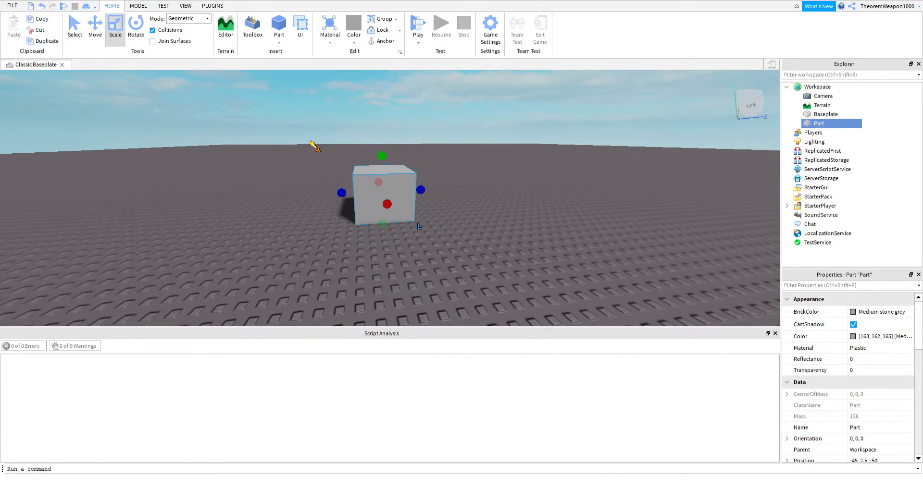
pyautogui.click(136, 30)
pyautogui.moveTo(400, 154); pyautogui.dragTo(419, 183)
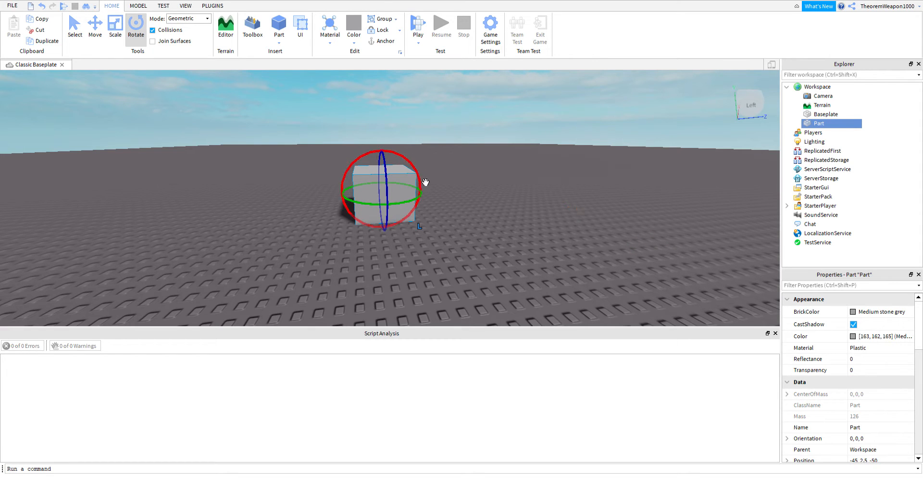
# Step: Raise the block above the baseplate to a Y position of 8.5 and try rotating it in the air
pyautogui.click(95, 27)
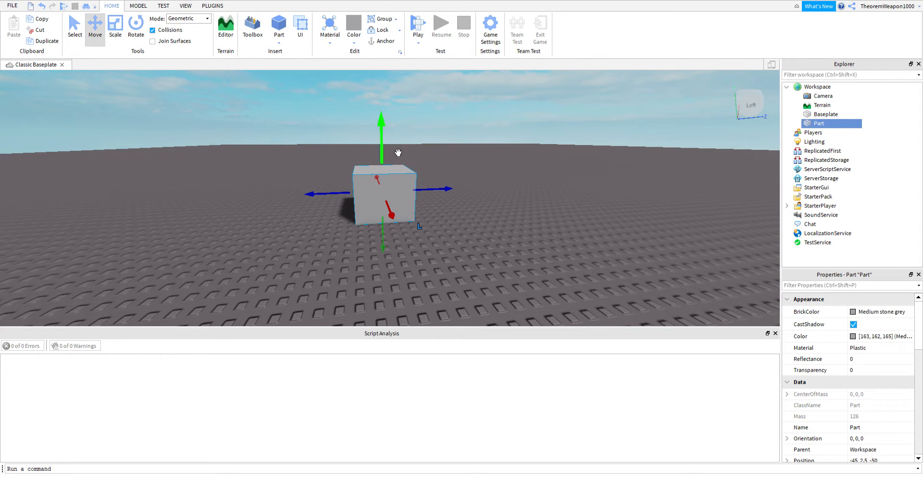
pyautogui.moveTo(398, 153); pyautogui.dragTo(319, 58)
pyautogui.click(115, 27)
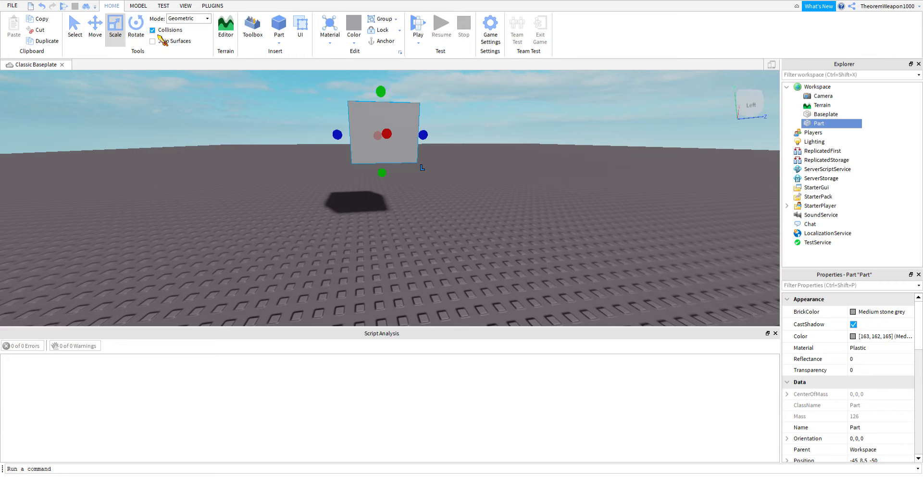
pyautogui.click(136, 27)
pyautogui.moveTo(425, 129); pyautogui.dragTo(408, 118)
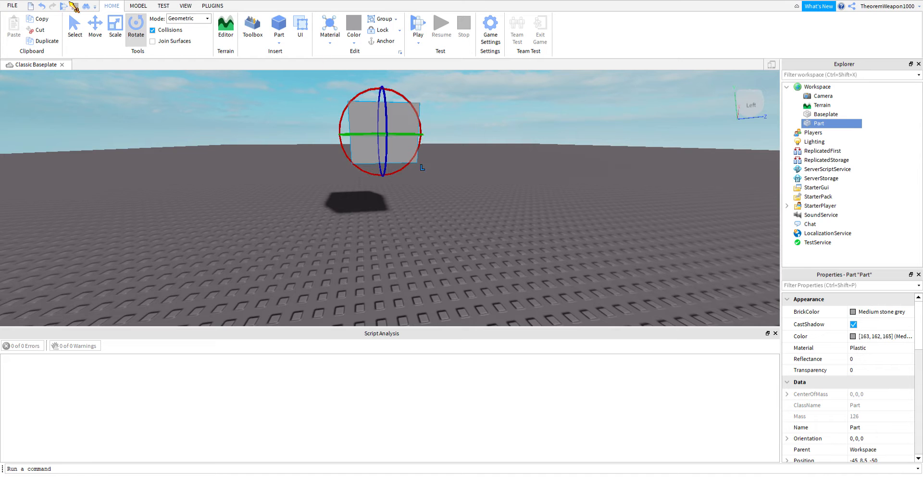
# Step: Lower the block back onto the baseplate to a Y position of 2.5
pyautogui.click(95, 26)
pyautogui.moveTo(396, 191); pyautogui.dragTo(382, 265)
pyautogui.moveTo(477, 262); pyautogui.dragTo(478, 263, button='right')
pyautogui.press('w')
pyautogui.press('a')
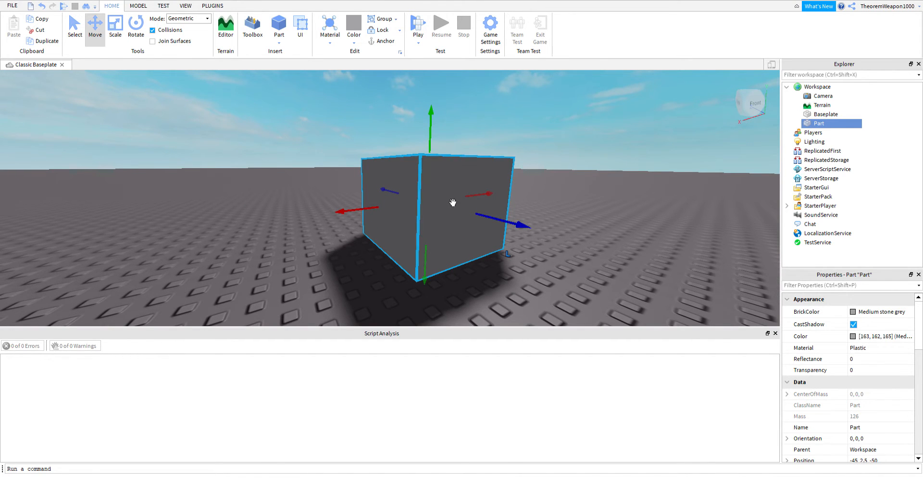
# Step: Turn off CanCollide in the block's Behavior properties
pyautogui.press('a')
pyautogui.press('s')
pyautogui.moveTo(501, 198); pyautogui.dragTo(501, 196, button='right')
pyautogui.press('a')
pyautogui.scroll(-6, 789, 435)
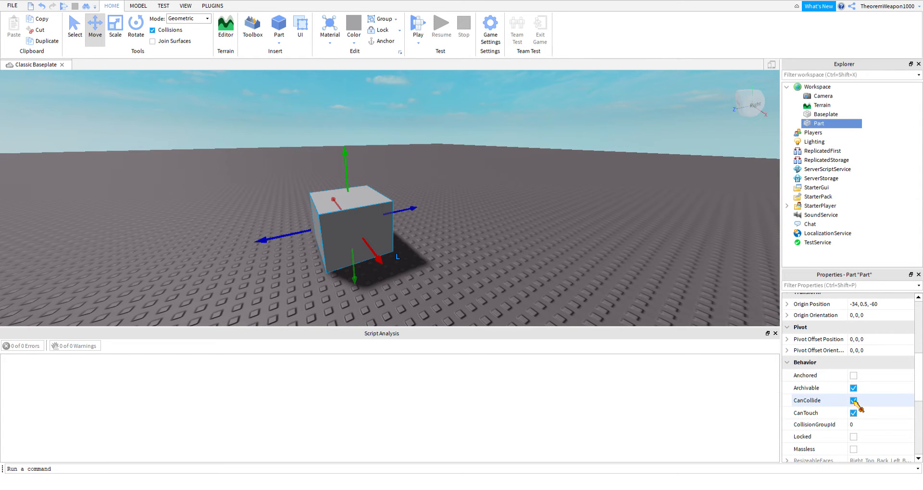
pyautogui.click(853, 401)
# Step: Move the block down so that it sinks most of its height into the baseplate
pyautogui.moveTo(355, 280); pyautogui.dragTo(357, 311)
pyautogui.press('a')
pyautogui.moveTo(411, 304); pyautogui.dragTo(412, 300, button='right')
pyautogui.press('w')
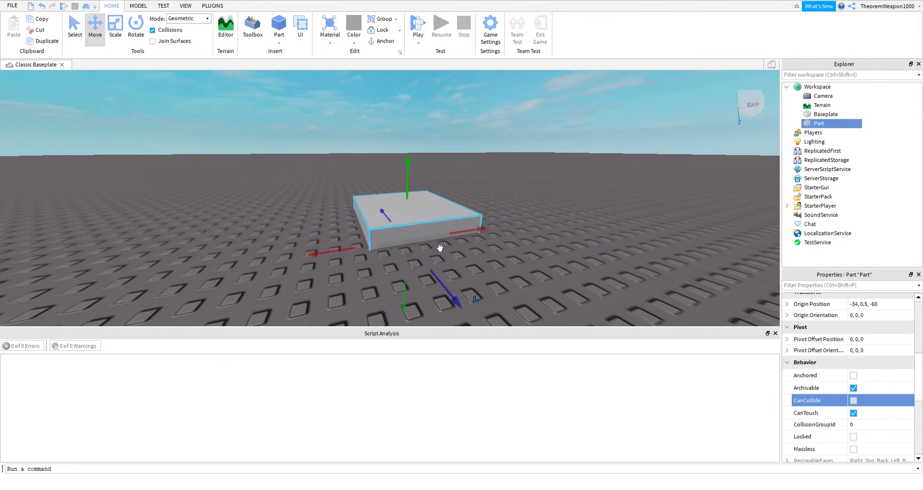
# Step: Turn on Anchored for the sunken block
pyautogui.press('a')
pyautogui.press('w')
pyautogui.moveTo(459, 242); pyautogui.dragTo(464, 242, button='right')
pyautogui.press('a')
pyautogui.press('s')
pyautogui.press('w')
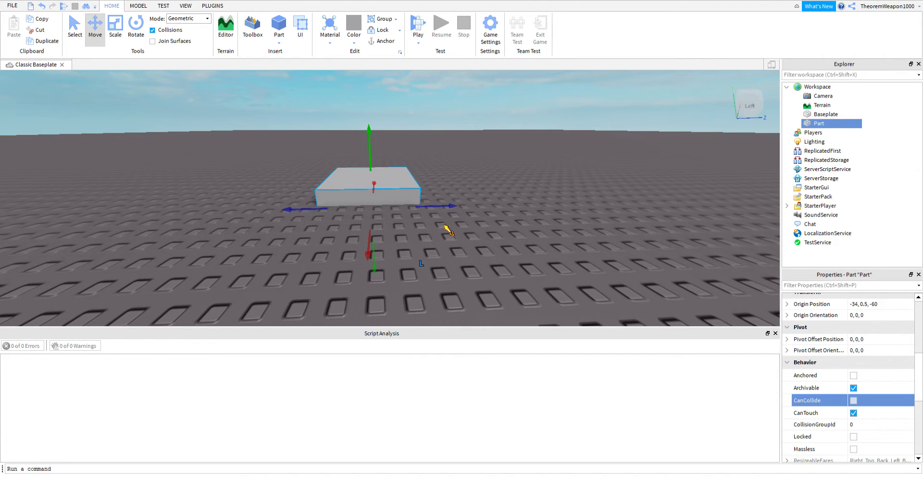
pyautogui.moveTo(447, 176); pyautogui.dragTo(449, 176, button='right')
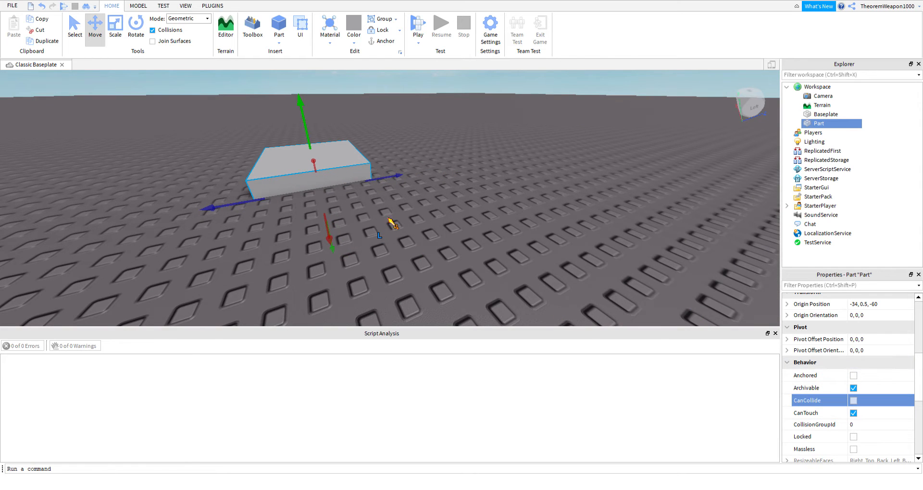
pyautogui.click(854, 376)
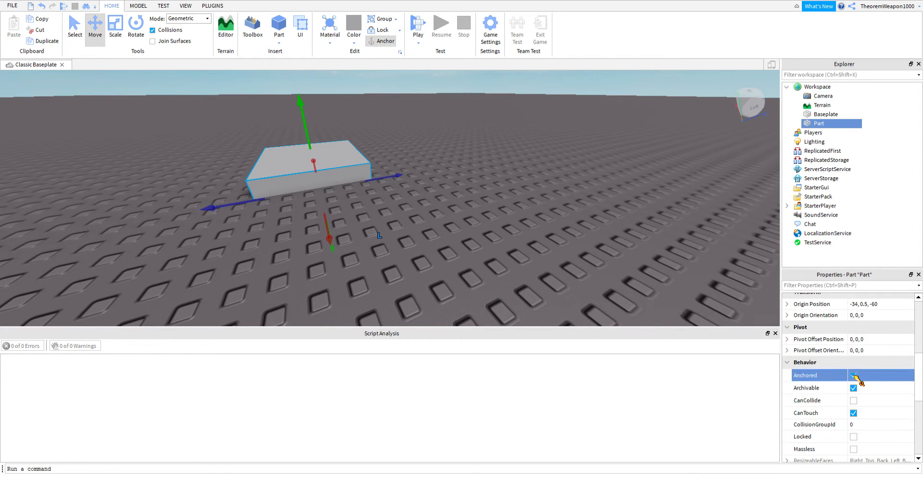
# Step: Examine the anchored block from several sides and from farther away
pyautogui.press('a')
pyautogui.moveTo(421, 190); pyautogui.dragTo(434, 200, button='right')
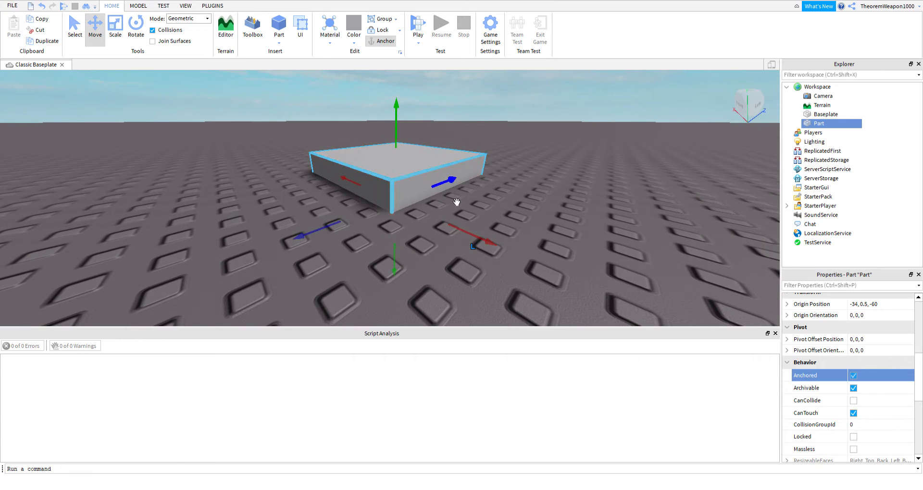
pyautogui.press('a')
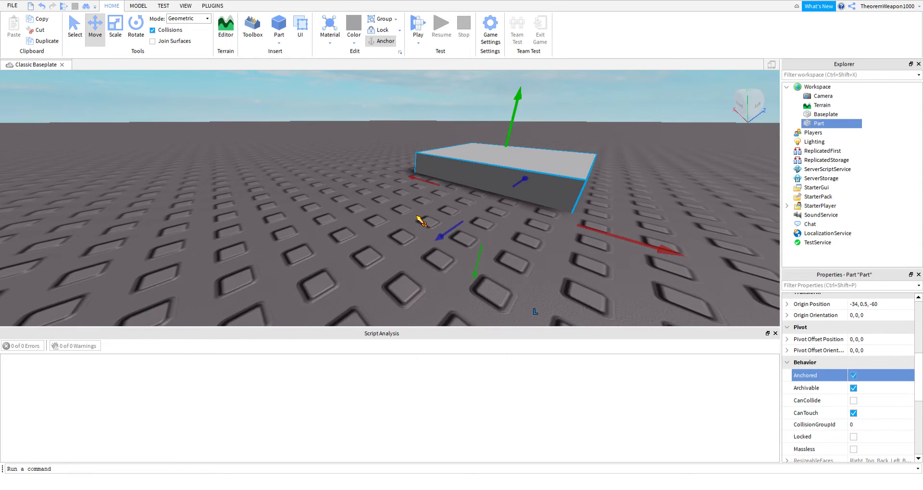
pyautogui.moveTo(417, 215); pyautogui.dragTo(418, 215, button='right')
pyautogui.press('a')
pyautogui.press('d')
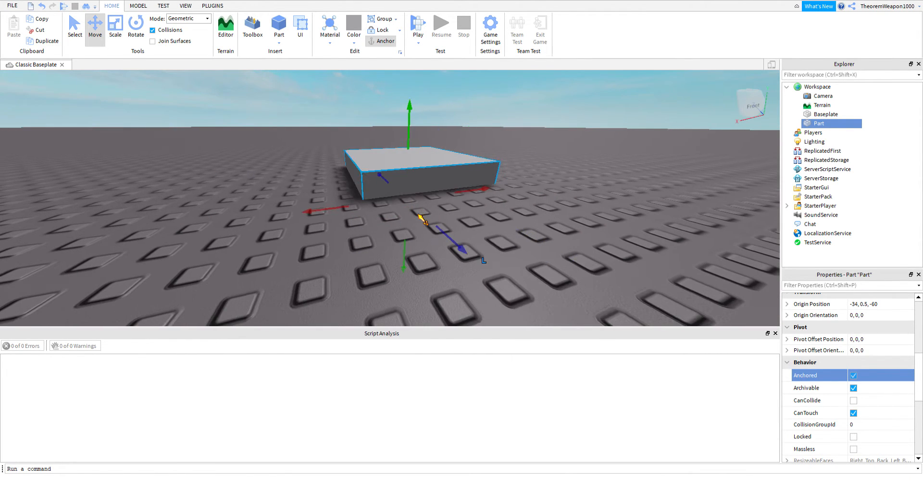
pyautogui.moveTo(418, 215)
pyautogui.mouseDown(button='right')
pyautogui.moveTo(433, 229)
pyautogui.moveTo(418, 215)
pyautogui.mouseUp(button='right')
pyautogui.press('d')
pyautogui.press('s')
pyautogui.press('d')
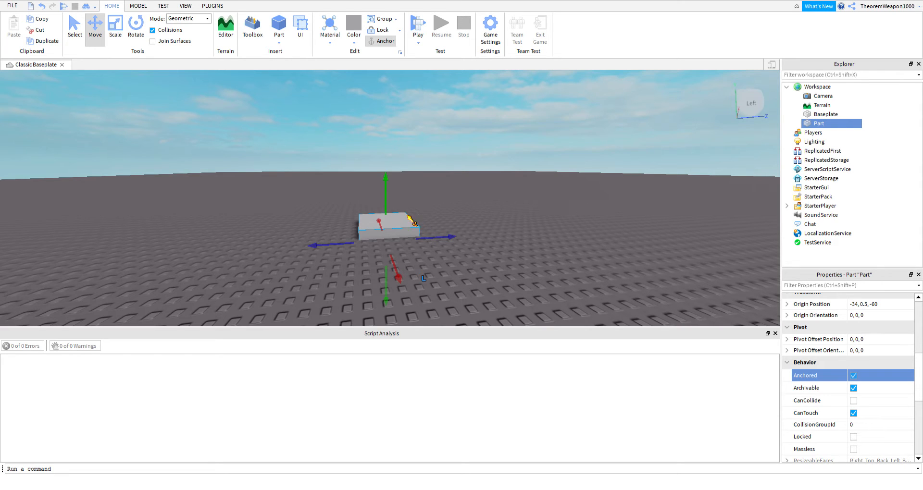
pyautogui.press('w')
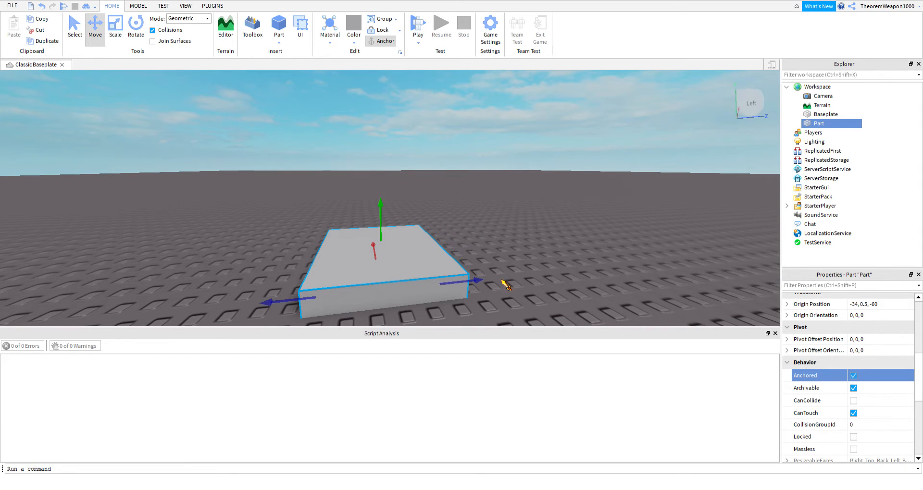
# Step: Turn off Anchored and turn on CanCollide for the sunken block
pyautogui.click(854, 376)
pyautogui.click(854, 401)
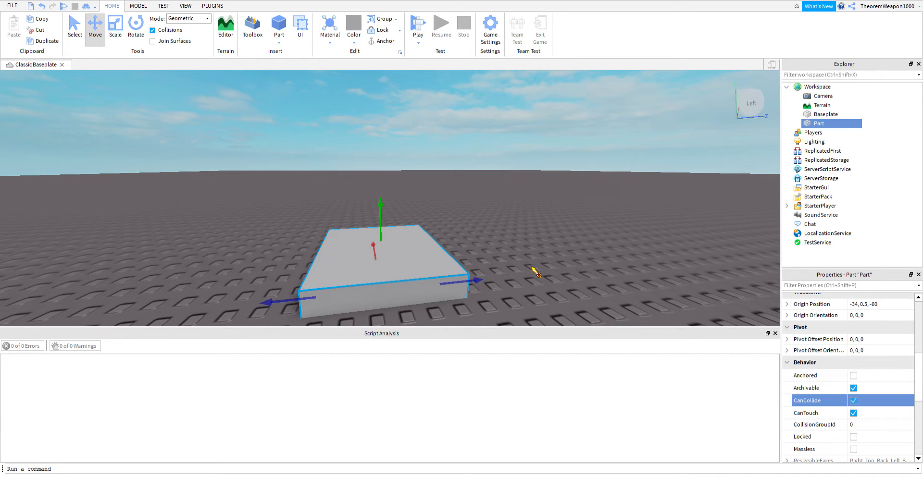
# Step: Raise the block vertically out of the baseplate so it rests on the surface, and centre the view on it
pyautogui.moveTo(381, 226); pyautogui.dragTo(370, 139)
pyautogui.moveTo(407, 159)
pyautogui.mouseDown(button='right')
pyautogui.moveTo(419, 170)
pyautogui.moveTo(406, 160)
pyautogui.mouseUp(button='right')
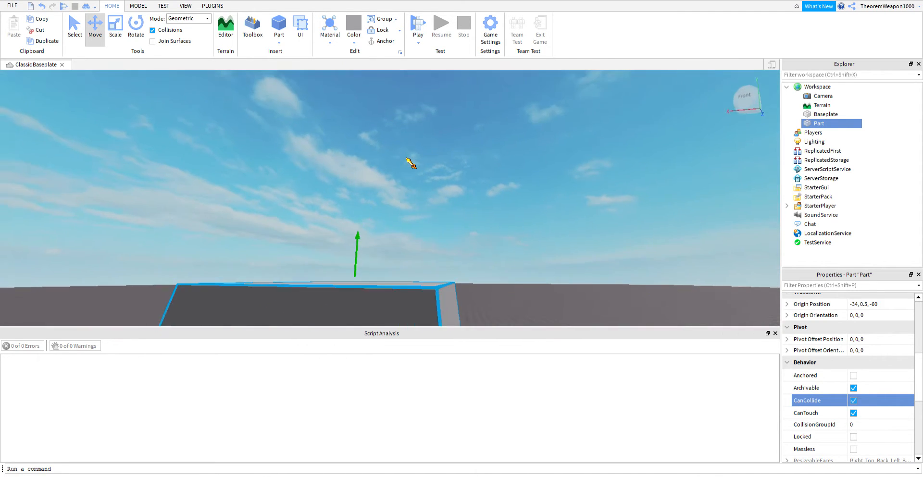
pyautogui.press('f')
pyautogui.scroll(4, 881, 375)
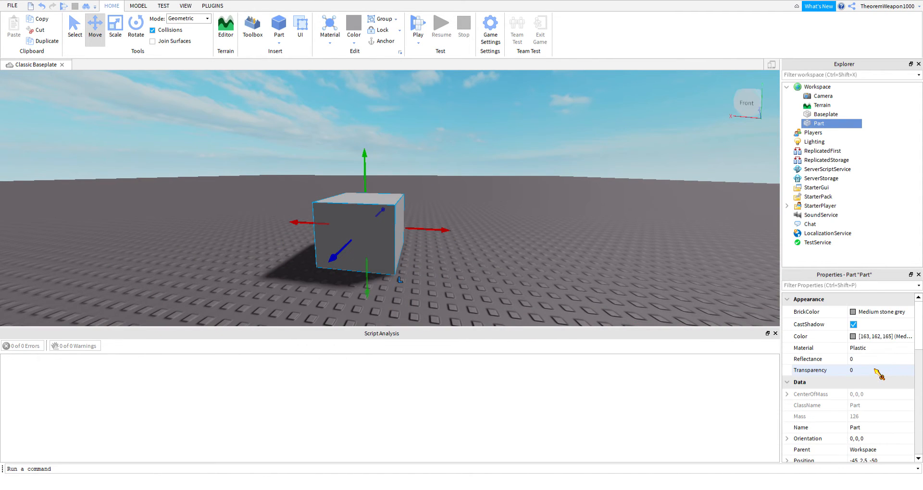
# Step: Look at the BrickColor choices in the block's Appearance properties without changing the color
pyautogui.click(855, 316)
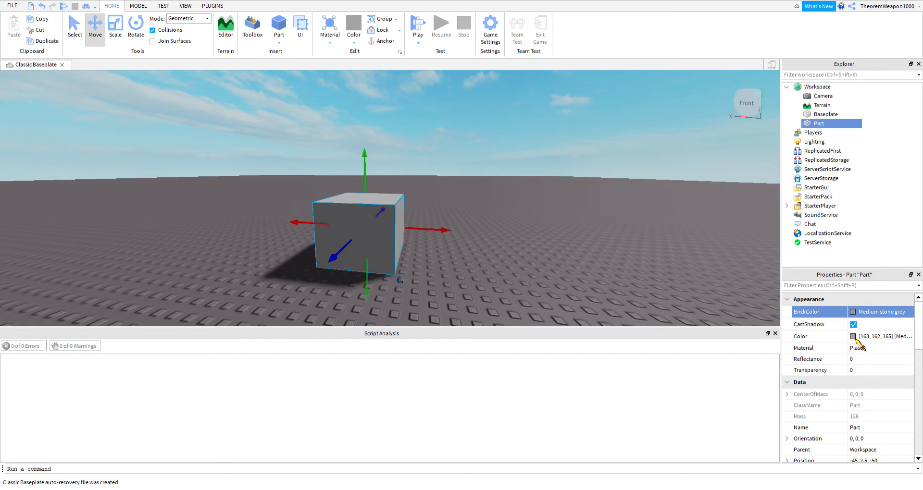
pyautogui.click(854, 314)
pyautogui.click(834, 440)
# Step: Deselect the block and examine it from another side and at different distances
pyautogui.moveTo(518, 209); pyautogui.dragTo(539, 207, button='right')
pyautogui.press('w')
pyautogui.press('a')
pyautogui.press('a')
pyautogui.click(518, 209)
pyautogui.press('w')
pyautogui.press('a')
pyautogui.press('s')
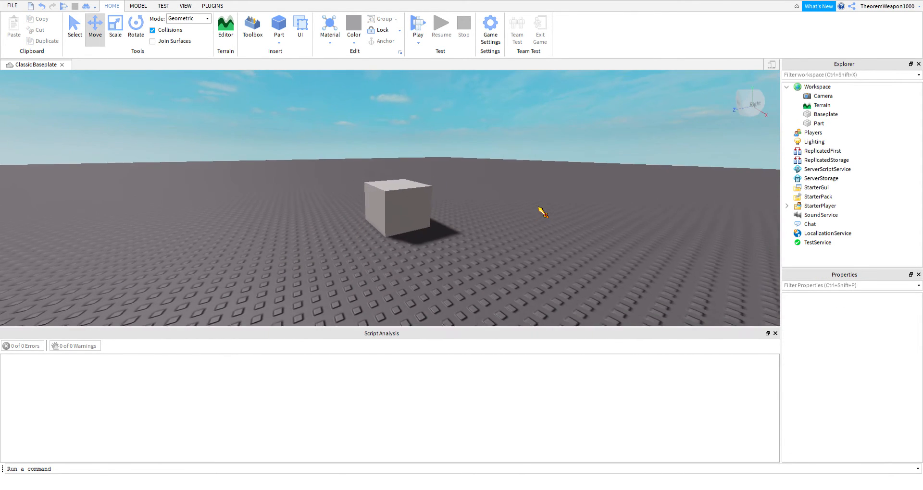
pyautogui.press('w')
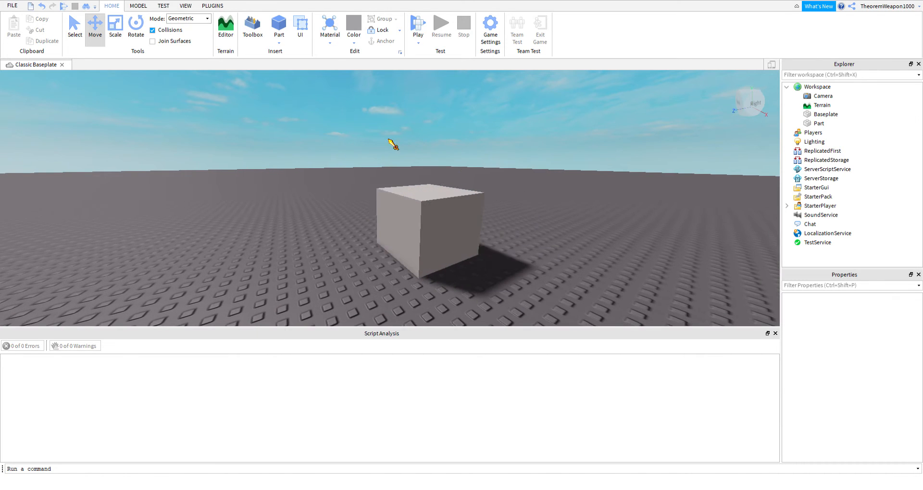
# Step: Open the Terrain Editor and dock it beside Script Analysis
pyautogui.click(225, 31)
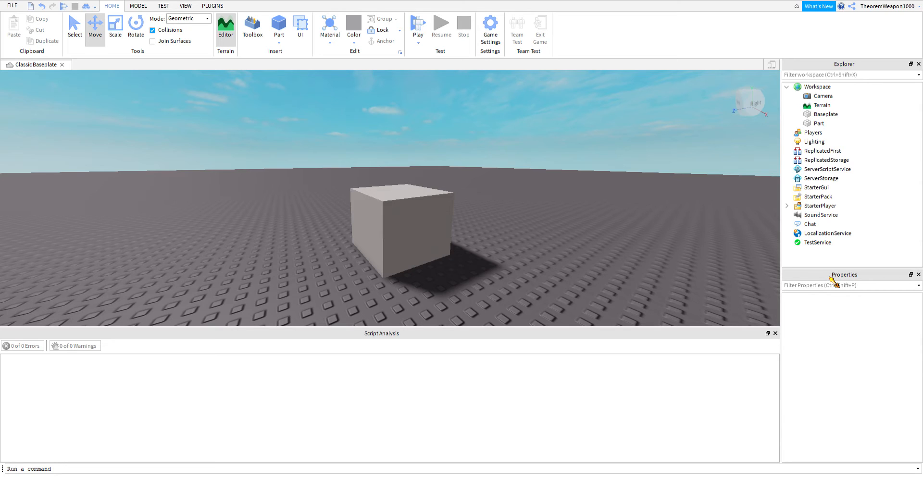
pyautogui.click(732, 301)
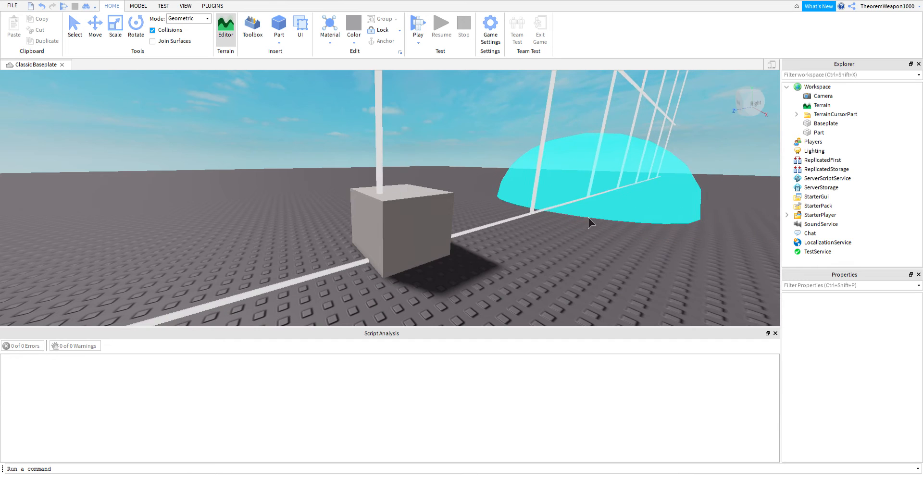
pyautogui.scroll(-2, 539, 219)
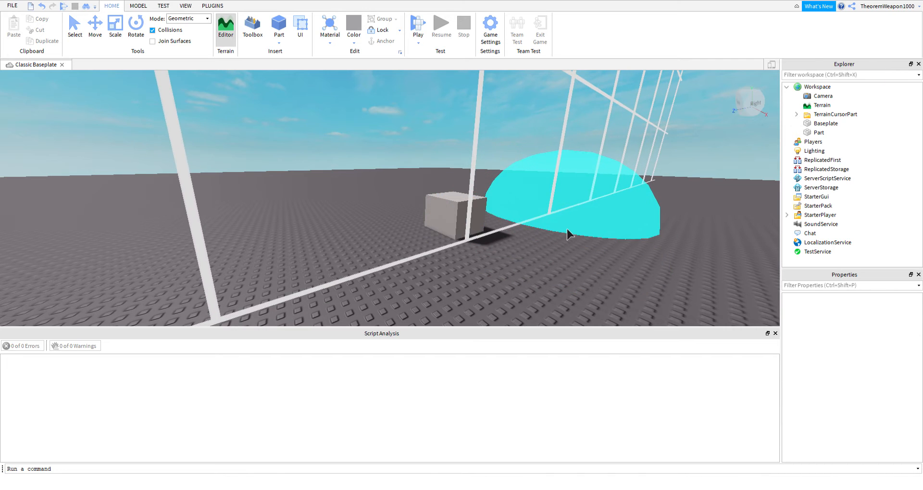
pyautogui.scroll(-3, 567, 229)
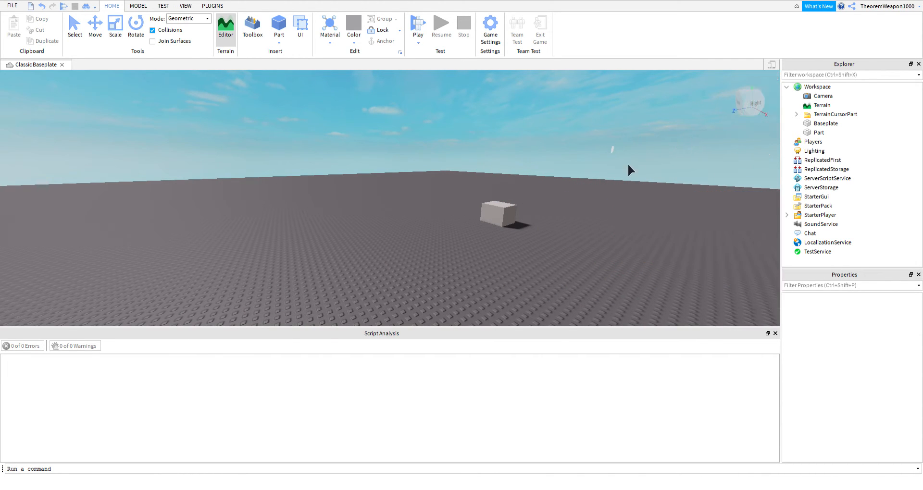
pyautogui.moveTo(723, 139); pyautogui.dragTo(684, 376)
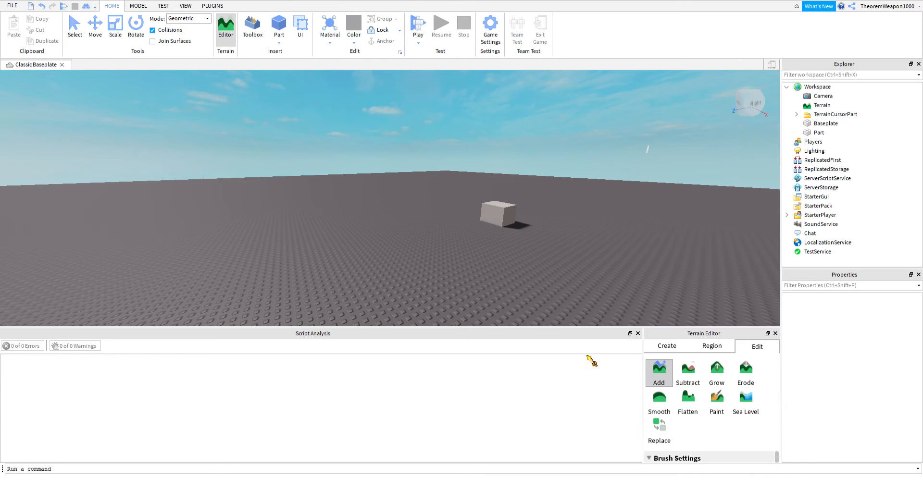
# Step: Choose the blue terrain material for the Add brush and paint a first mound on the baseplate near the block
pyautogui.scroll(1, 623, 256)
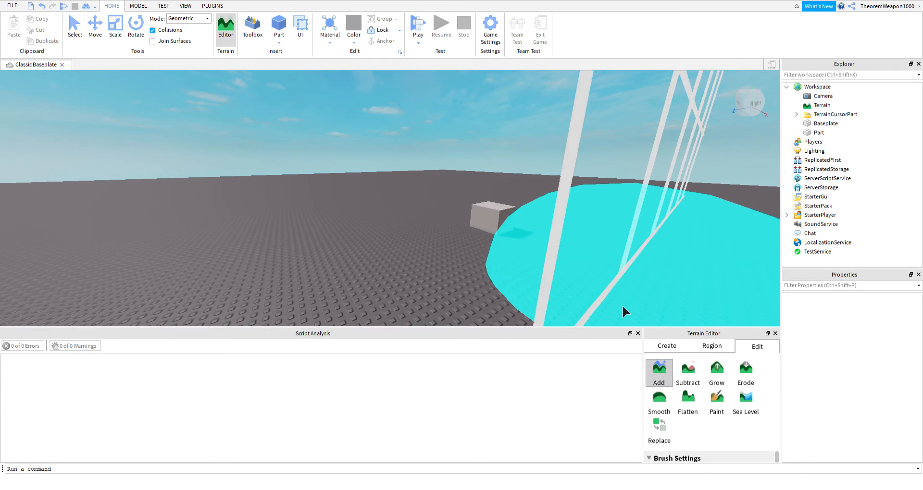
pyautogui.scroll(-3, 623, 306)
pyautogui.scroll(-5, 580, 287)
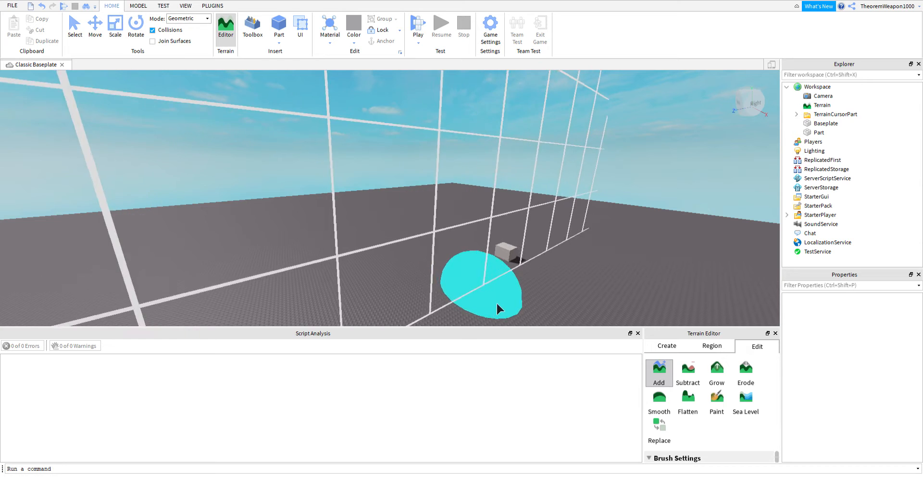
pyautogui.press('a')
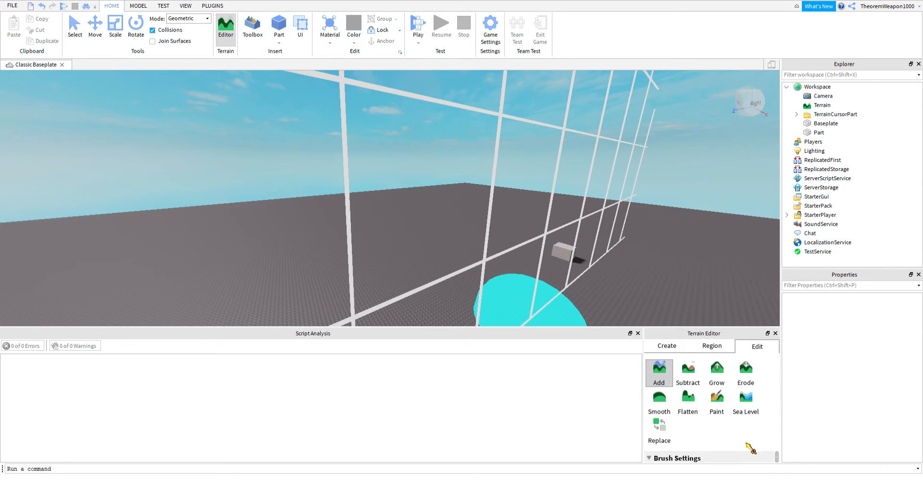
pyautogui.moveTo(775, 455); pyautogui.dragTo(776, 465)
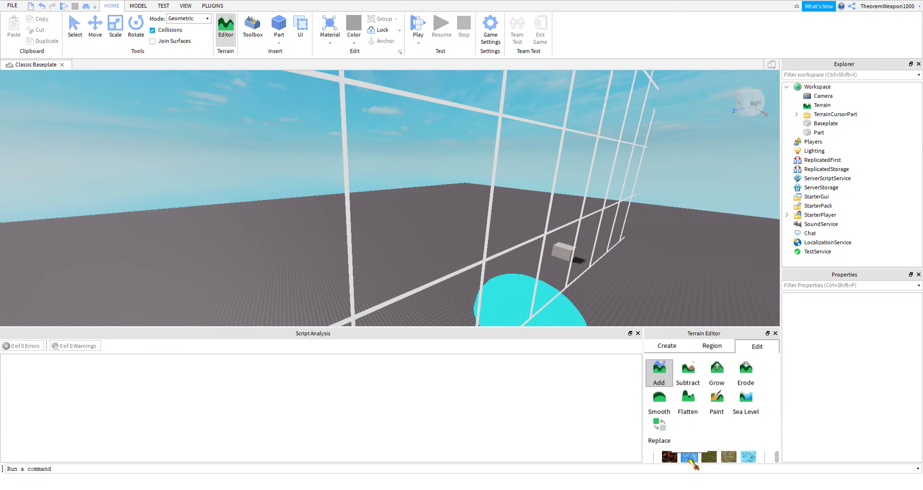
pyautogui.moveTo(385, 275); pyautogui.dragTo(481, 259)
pyautogui.press('a')
pyautogui.press('w')
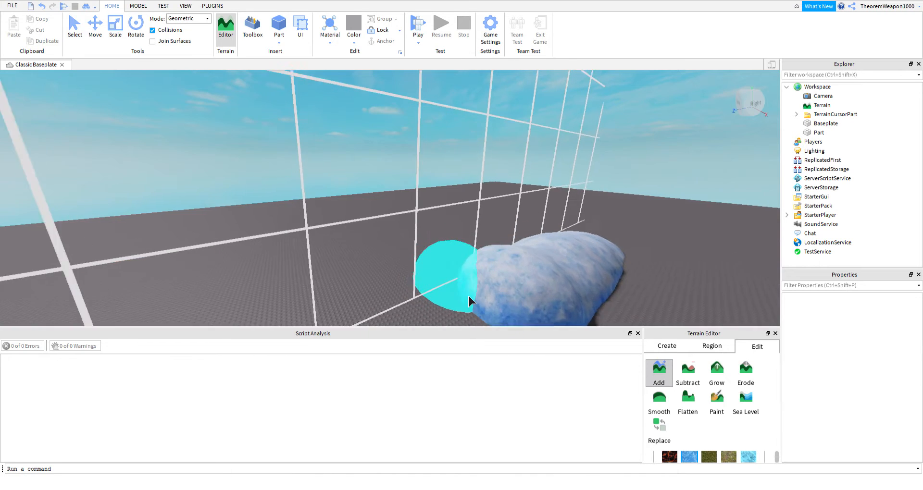
# Step: Extend the blue-and-white terrain mound into a long ridge across the baseplate
pyautogui.press('a')
pyautogui.moveTo(469, 293); pyautogui.dragTo(446, 232, button='right')
pyautogui.press('w')
pyautogui.click(452, 208)
pyautogui.press('s')
pyautogui.click(449, 230)
pyautogui.moveTo(448, 230)
pyautogui.mouseDown()
pyautogui.moveTo(471, 232)
pyautogui.moveTo(414, 221)
pyautogui.moveTo(317, 240)
pyautogui.mouseUp()
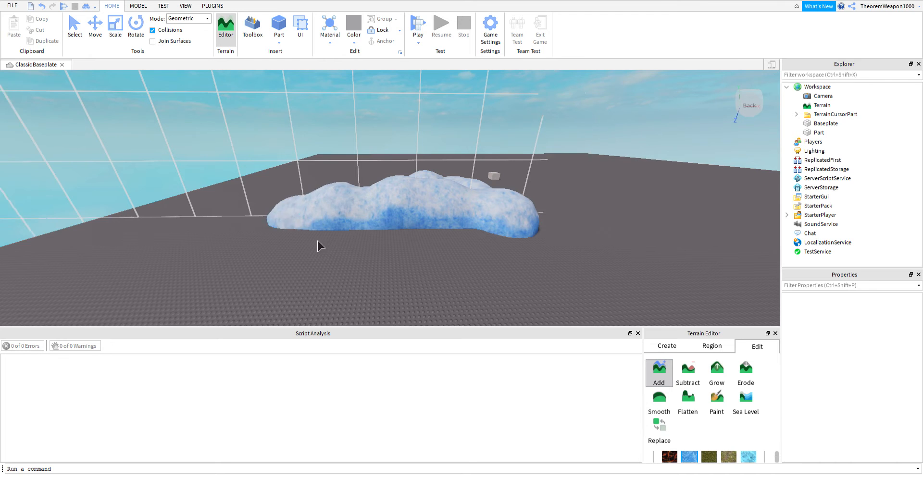
# Step: Undo all the terrain strokes painted on the baseplate
pyautogui.hotkey('ctrl', 'z')
pyautogui.hotkey('ctrl', 'z')
pyautogui.hotkey('ctrl', 'z')
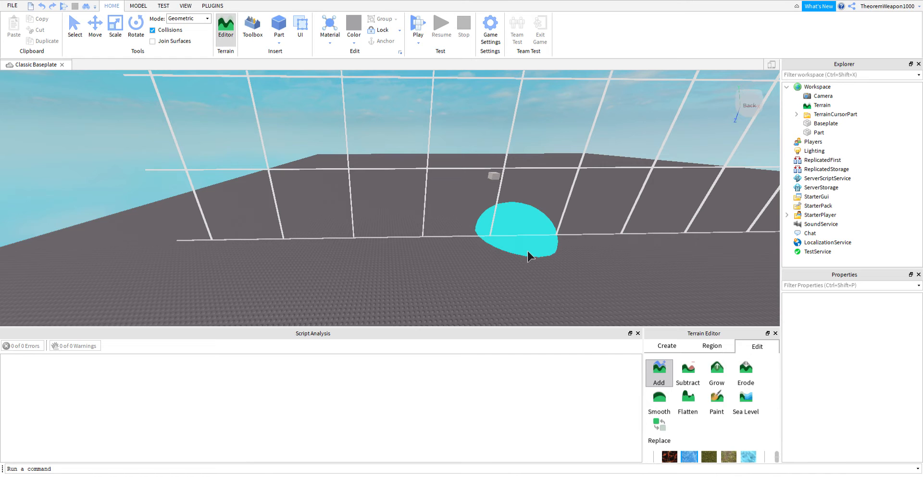
# Step: Close Script Analysis so the Terrain Editor takes the full width, and bring the brush size settings into view
pyautogui.scroll(2, 527, 251)
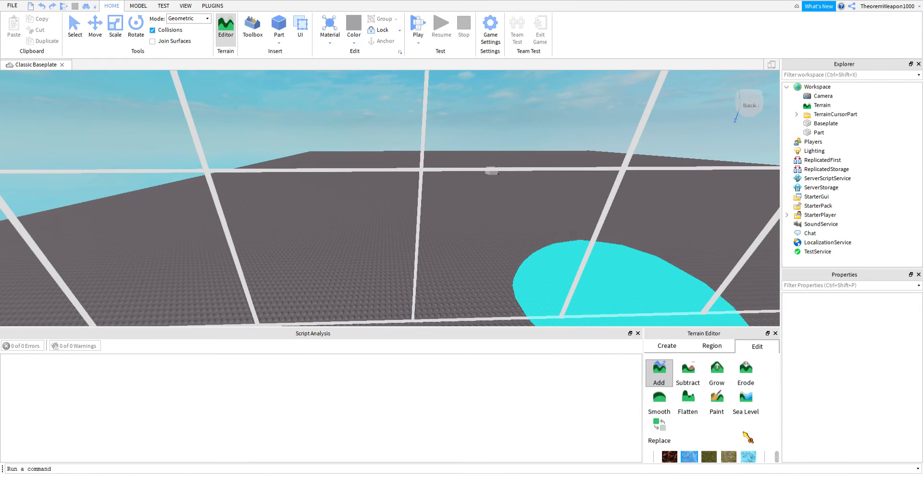
pyautogui.moveTo(779, 463)
pyautogui.mouseDown()
pyautogui.moveTo(776, 450)
pyautogui.moveTo(776, 473)
pyautogui.moveTo(779, 459)
pyautogui.mouseUp()
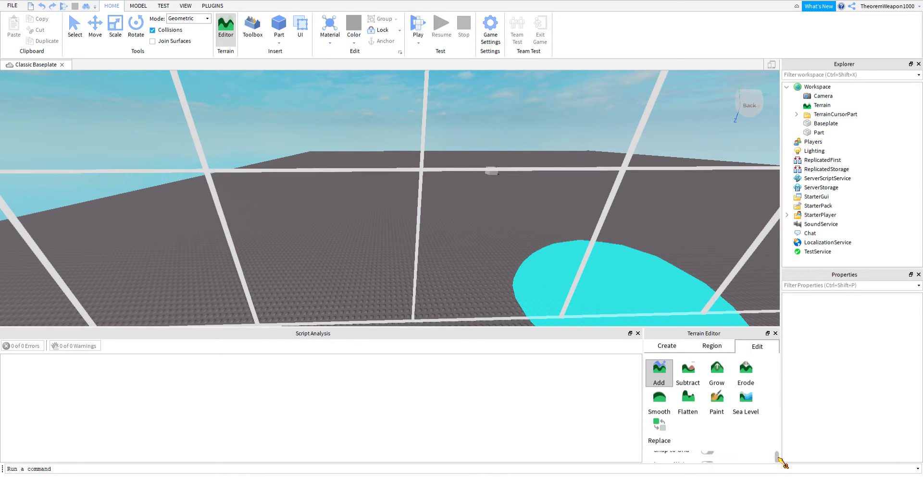
pyautogui.click(638, 334)
pyautogui.moveTo(777, 425)
pyautogui.mouseDown()
pyautogui.moveTo(773, 452)
pyautogui.moveTo(782, 414)
pyautogui.mouseUp()
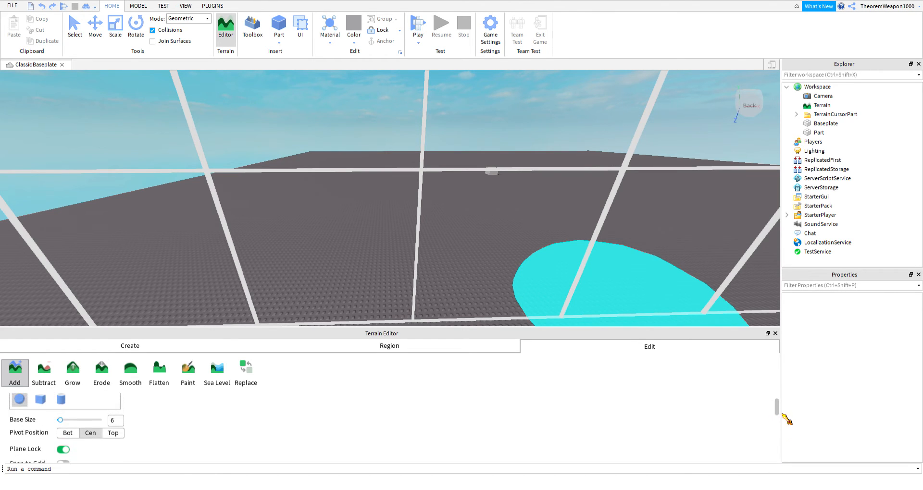
# Step: Set the Add brush's base size to 51 and place one large terrain dome on the baseplate
pyautogui.moveTo(60, 420); pyautogui.dragTo(45, 421)
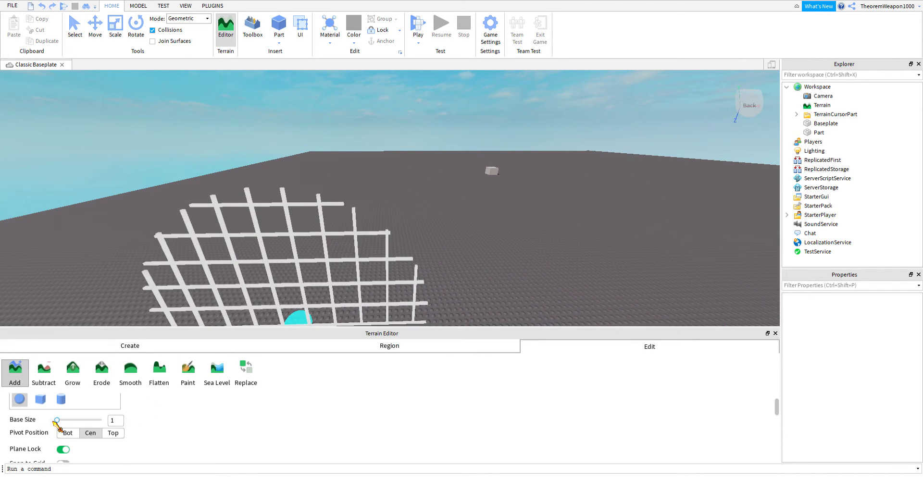
pyautogui.moveTo(57, 420); pyautogui.dragTo(93, 420)
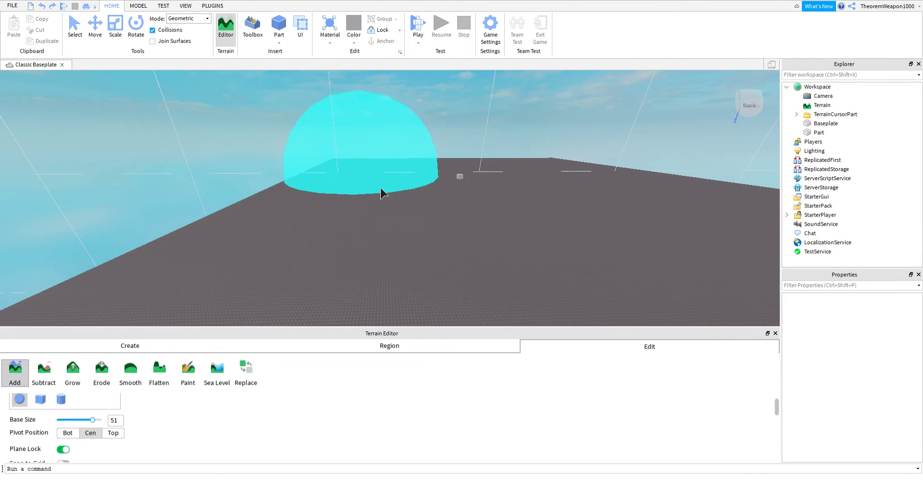
pyautogui.click(380, 187)
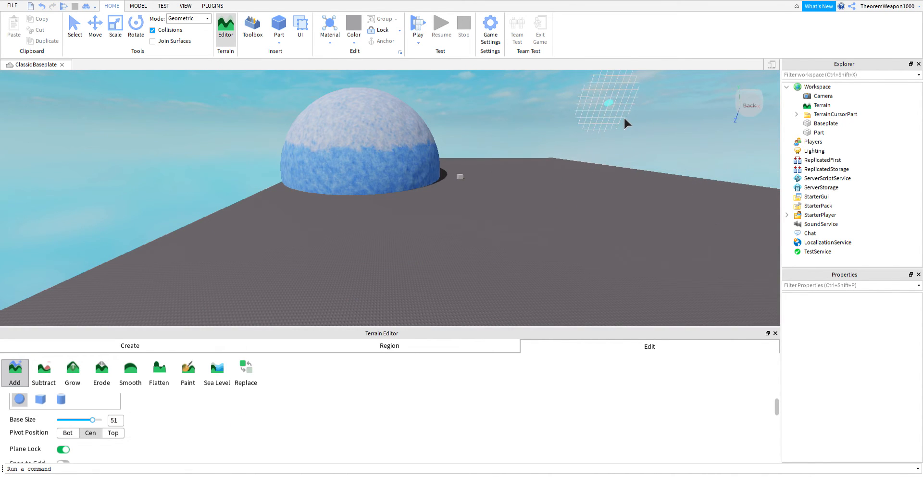
# Step: Undo the large terrain dome and close the Terrain Editor
pyautogui.hotkey('ctrl', 'z')
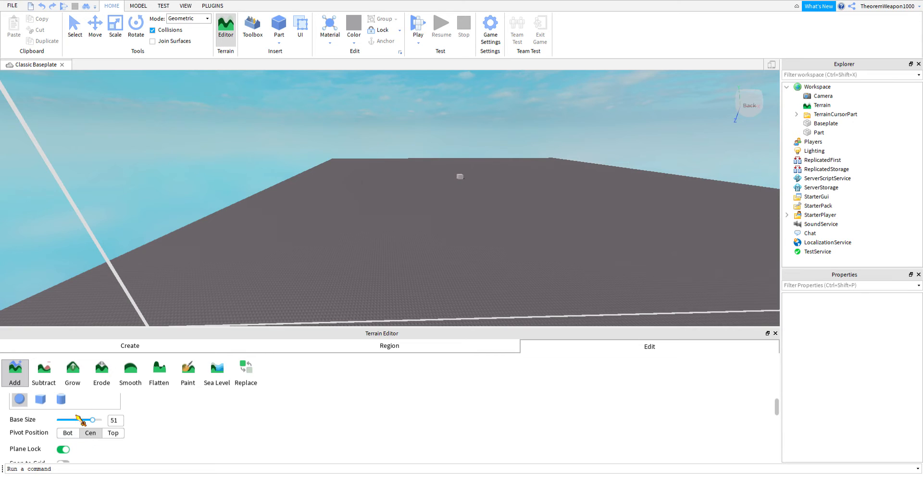
pyautogui.click(83, 432)
pyautogui.click(776, 333)
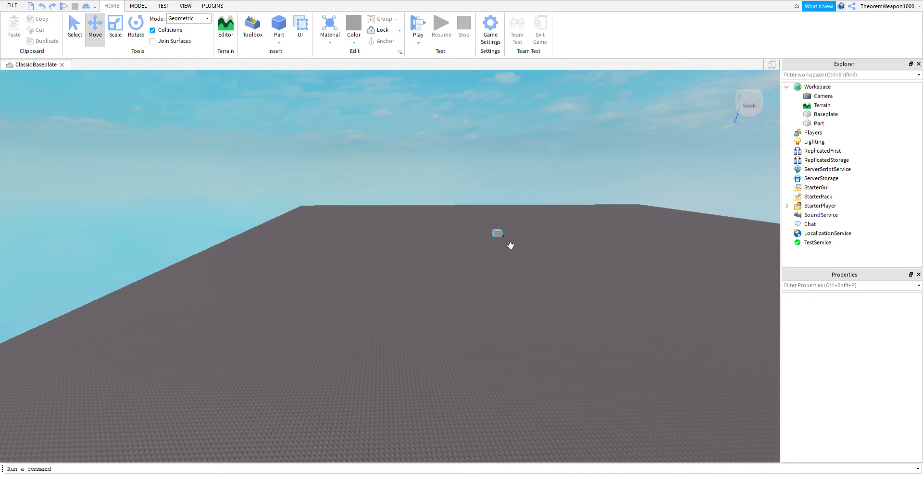
# Step: Open the Toolbox and search its models for "water cooler"
pyautogui.click(253, 30)
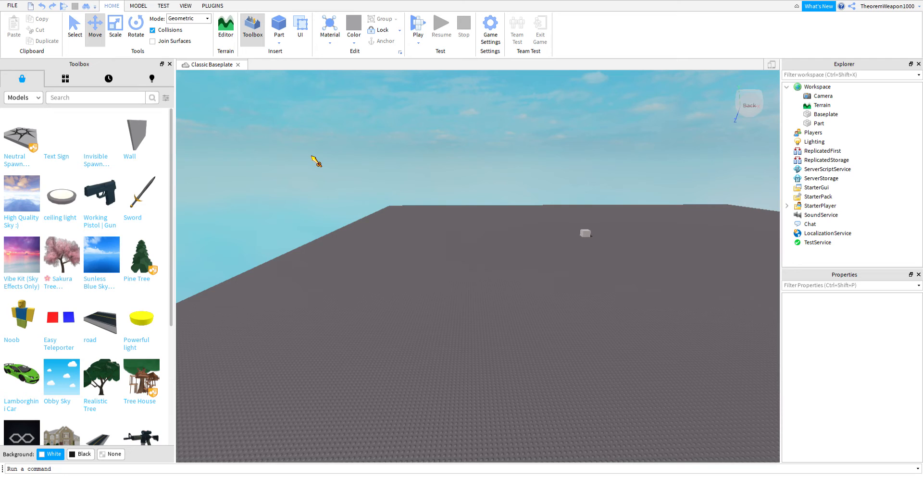
pyautogui.click(123, 97)
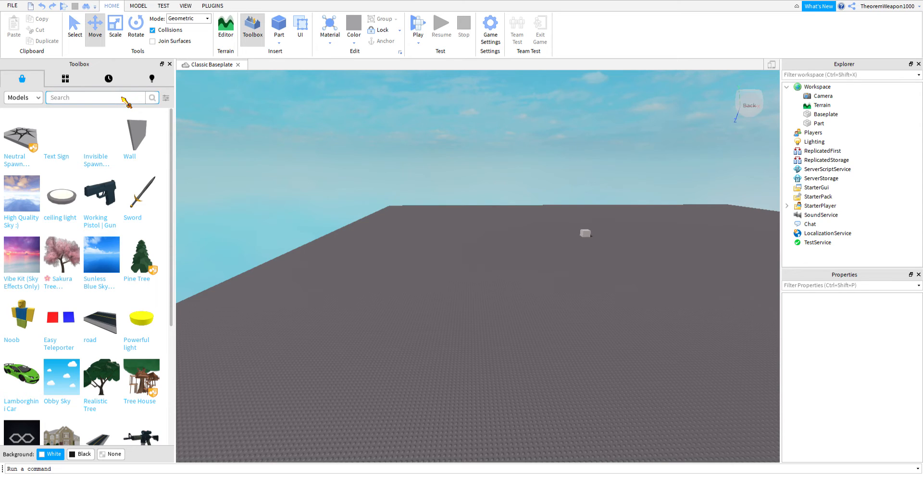
pyautogui.write('water cooler')
pyautogui.press('Return')
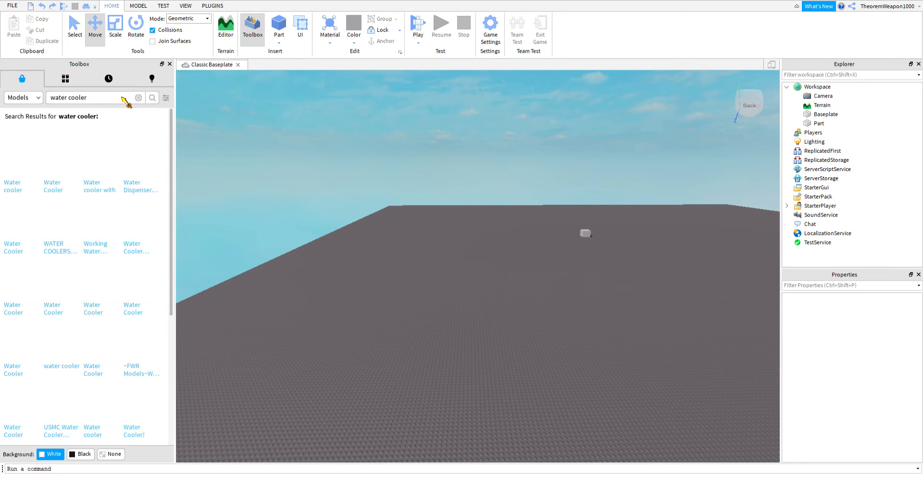
pyautogui.click(122, 98)
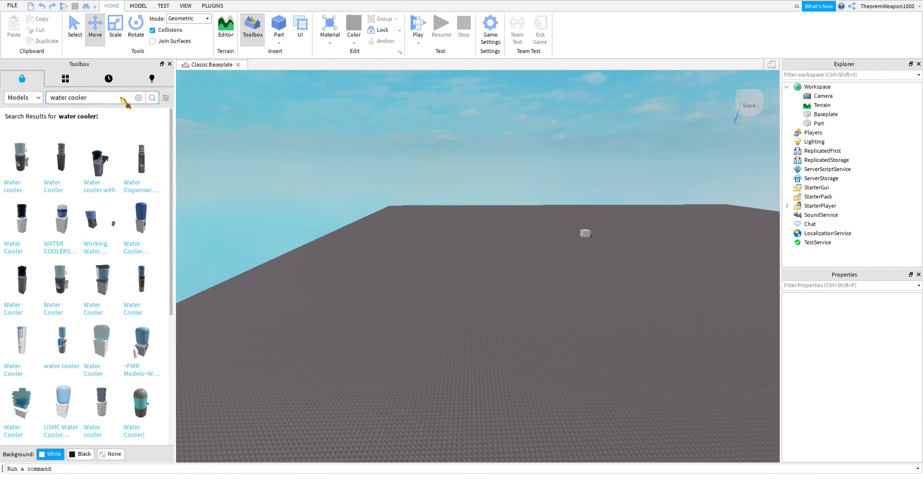
# Step: View the asset details of the first water cooler model in the search results, and close them
pyautogui.moveTo(37, 151)
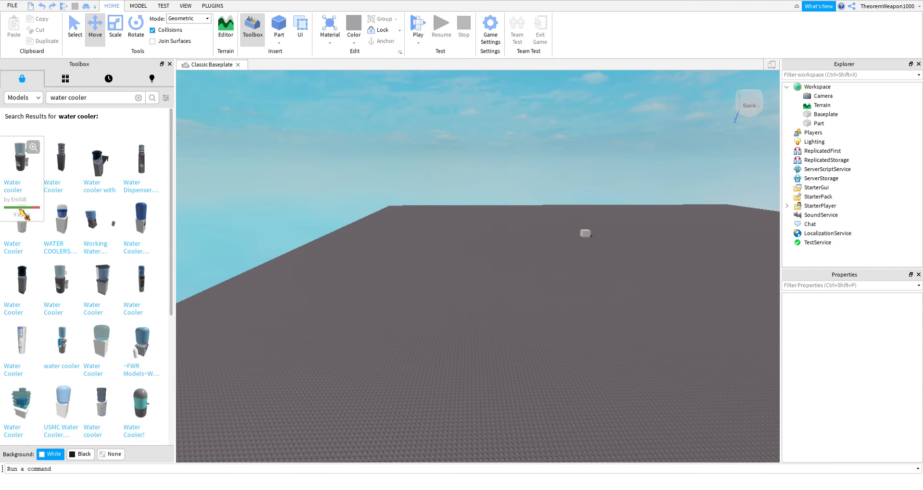
pyautogui.click(33, 148)
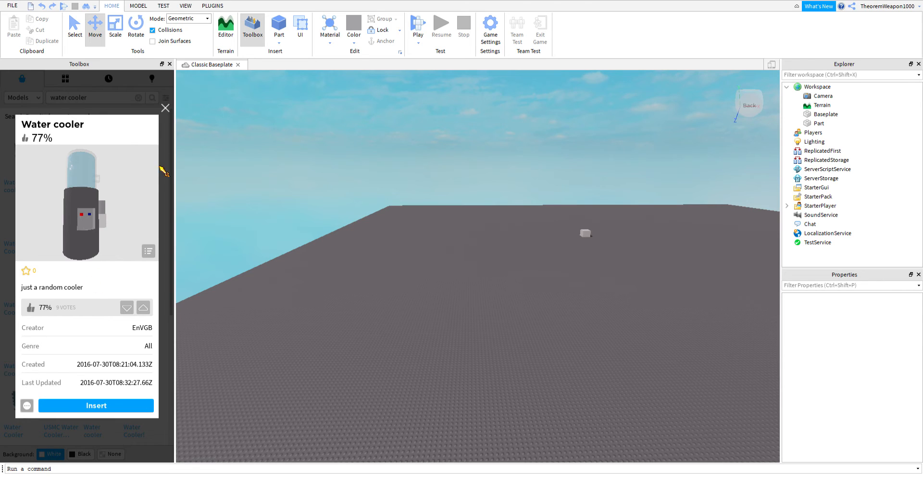
pyautogui.click(165, 108)
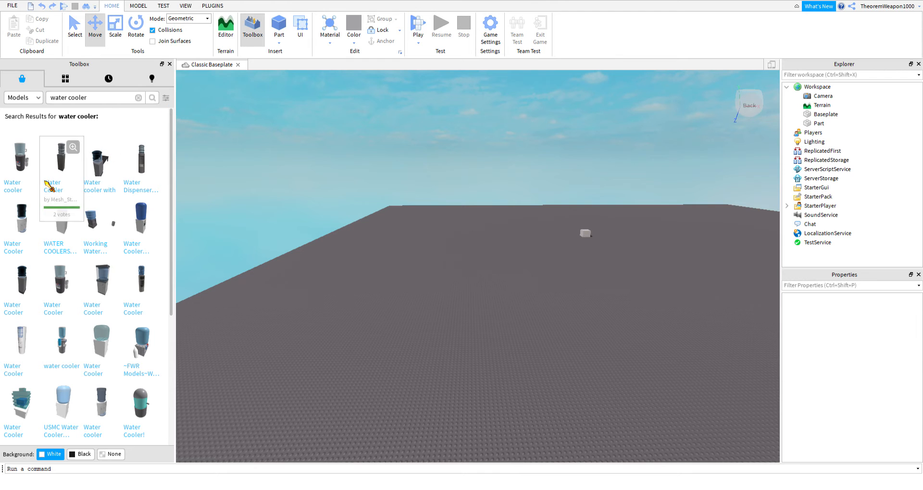
# Step: Insert the first water cooler model into the place and reopen its asset details
pyautogui.click(16, 194)
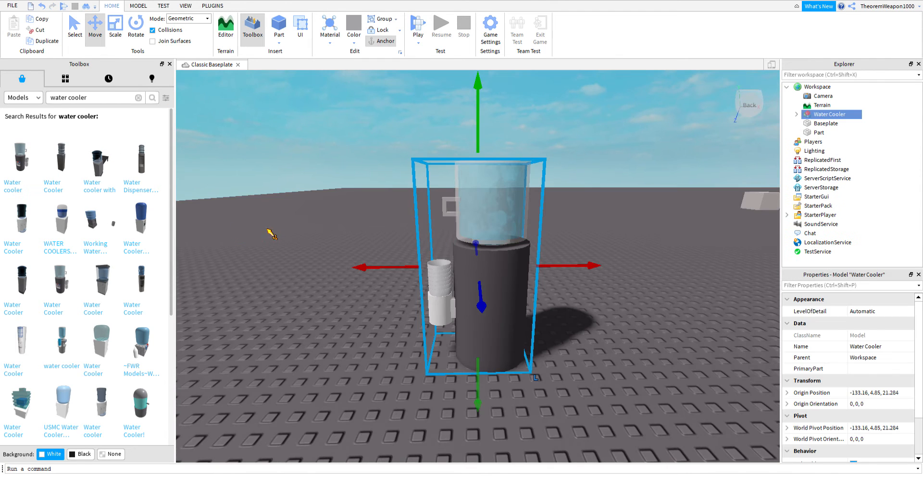
pyautogui.moveTo(323, 247); pyautogui.dragTo(334, 241, button='right')
pyautogui.click(33, 146)
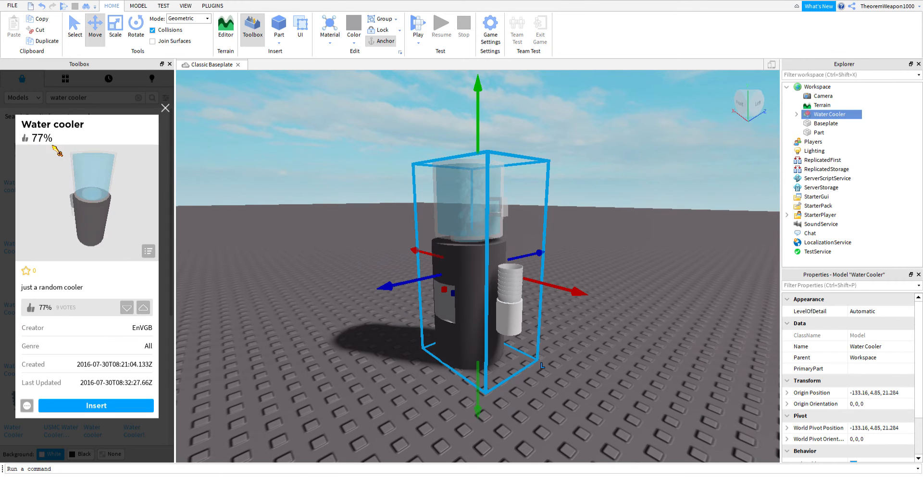
# Step: Close the asset details, move the water cooler model farther back across the baseplate, and deselect it
pyautogui.click(168, 110)
pyautogui.moveTo(382, 225); pyautogui.dragTo(422, 229, button='right')
pyautogui.scroll(-10, 422, 228)
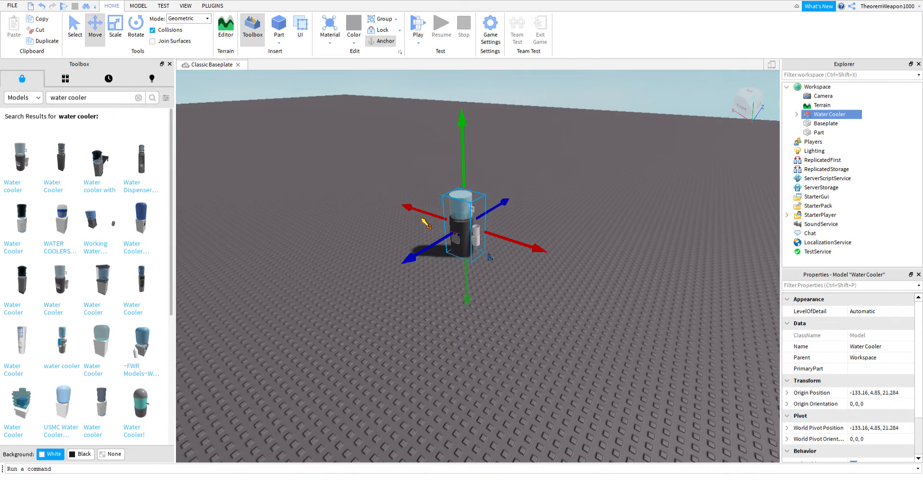
pyautogui.moveTo(437, 221); pyautogui.dragTo(313, 186)
pyautogui.click(471, 242)
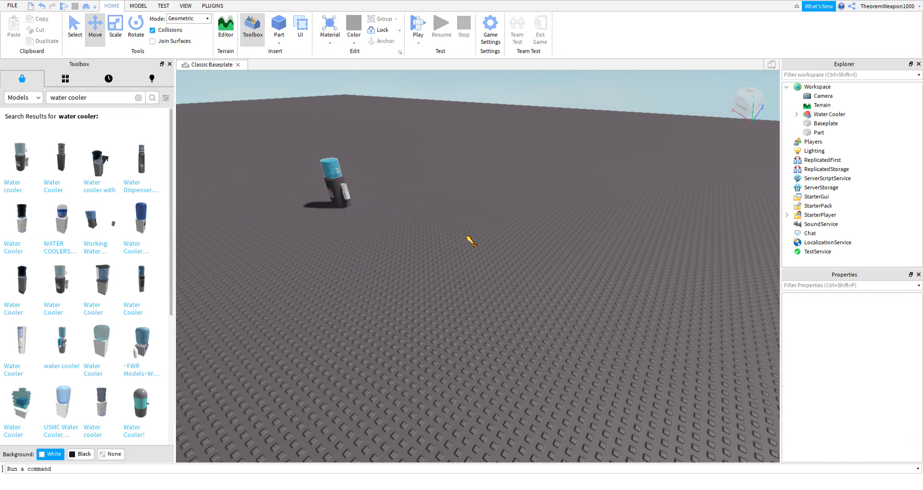
# Step: Clear the Toolbox search and insert the heavy lobster moving enemy model from the own creations
pyautogui.click(139, 98)
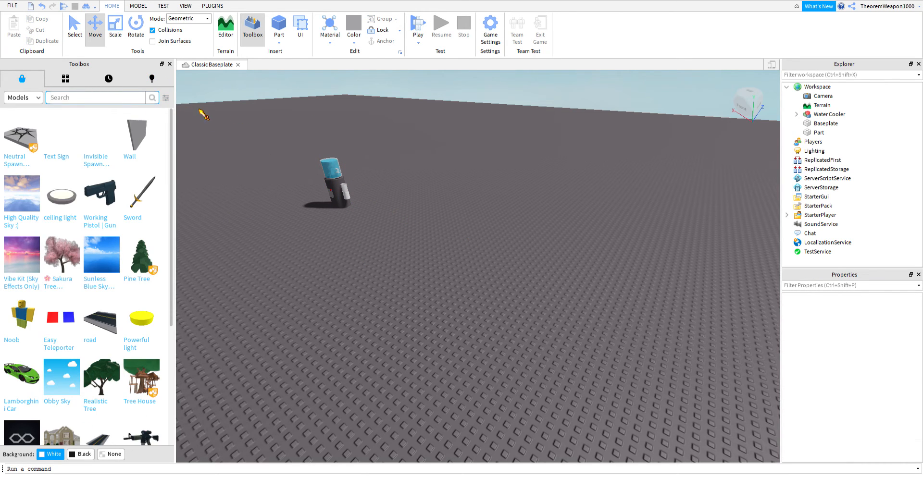
pyautogui.click(152, 78)
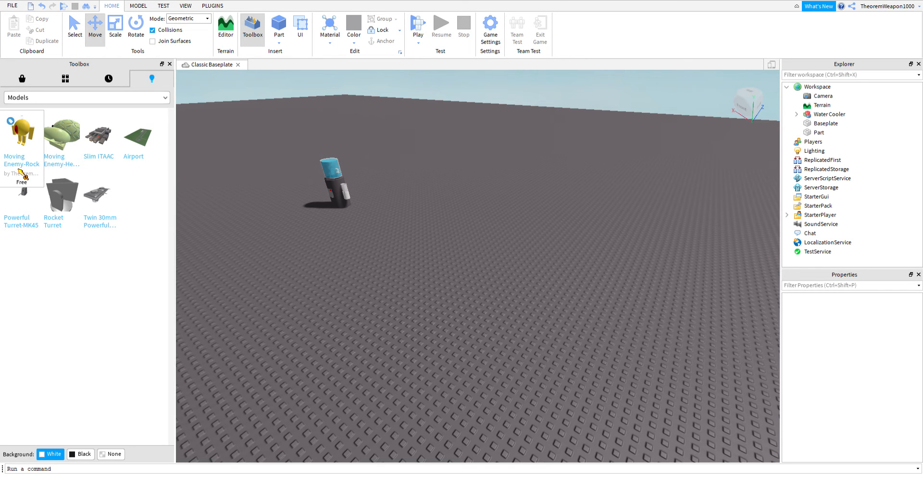
pyautogui.click(62, 158)
pyautogui.moveTo(346, 222); pyautogui.dragTo(359, 226, button='right')
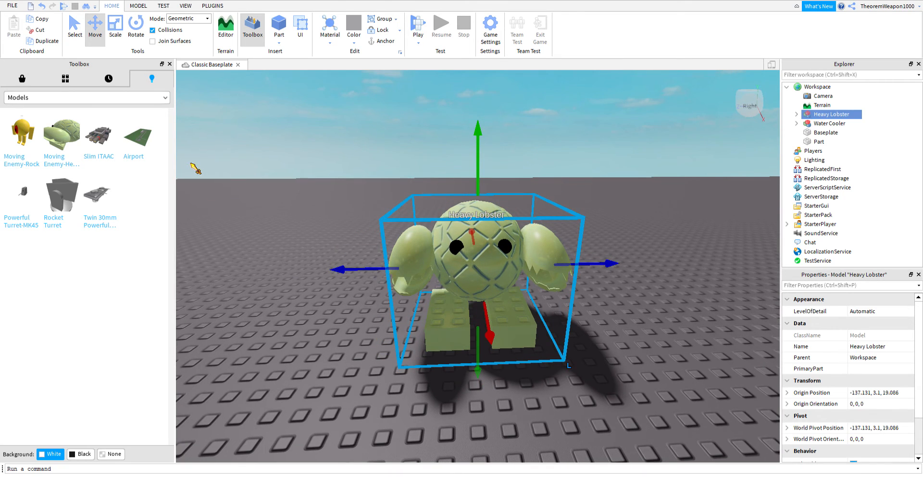
# Step: Insert the "Moving Enemy-Rock" model, place it on the baseplate near the water cooler and deselect it
pyautogui.click(21, 155)
pyautogui.moveTo(561, 215); pyautogui.dragTo(515, 210, button='right')
pyautogui.moveTo(486, 243); pyautogui.dragTo(428, 290)
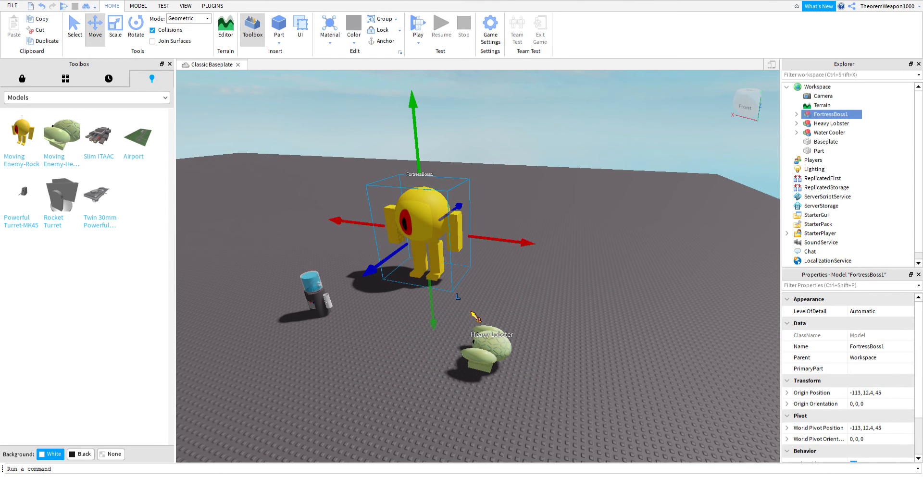
pyautogui.click(548, 350)
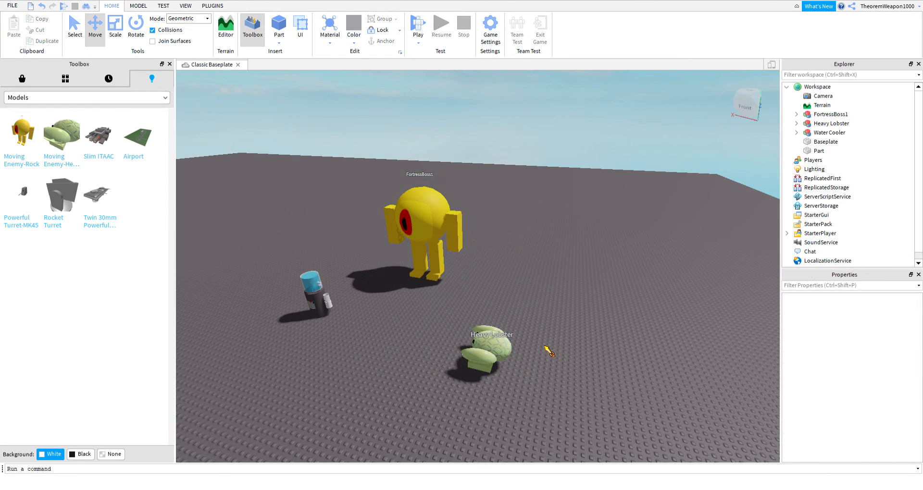
pyautogui.moveTo(548, 351); pyautogui.dragTo(496, 302, button='right')
pyautogui.press('w')
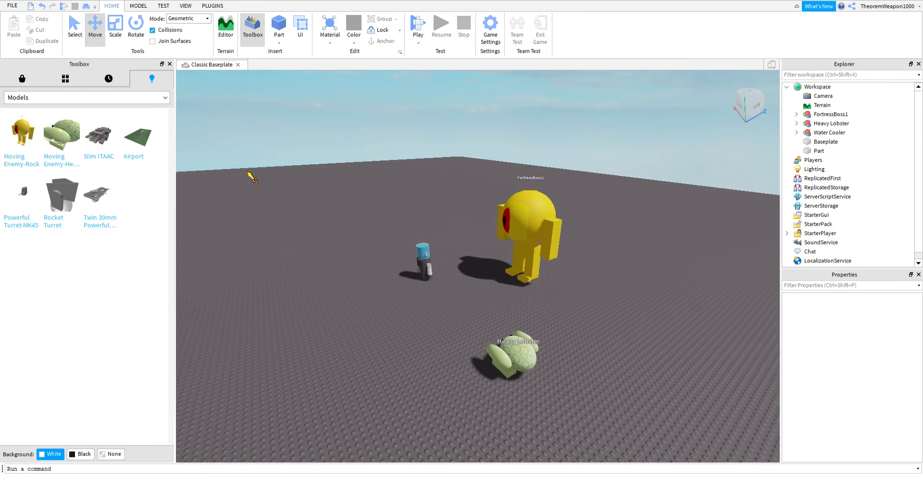
pyautogui.press('a')
# Step: Return to the Toolbox marketplace models, leaving the model search empty
pyautogui.click(30, 86)
pyautogui.click(74, 97)
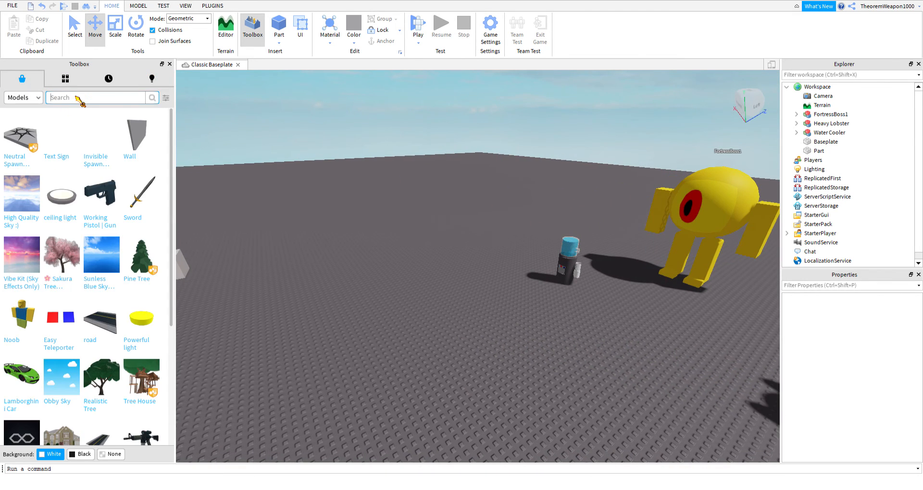
pyautogui.write('sdk')
pyautogui.press('BackSpace')
pyautogui.press('BackSpace')
pyautogui.press('a')
pyautogui.moveTo(400, 190); pyautogui.dragTo(424, 128, button='right')
pyautogui.press('w')
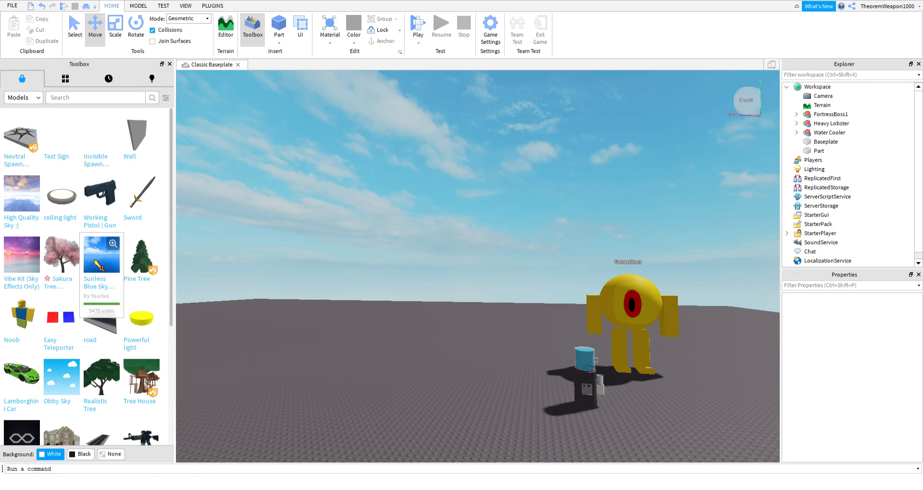
# Step: View the asset details of the "High Quality Sky :)" model and close them
pyautogui.moveTo(17, 202)
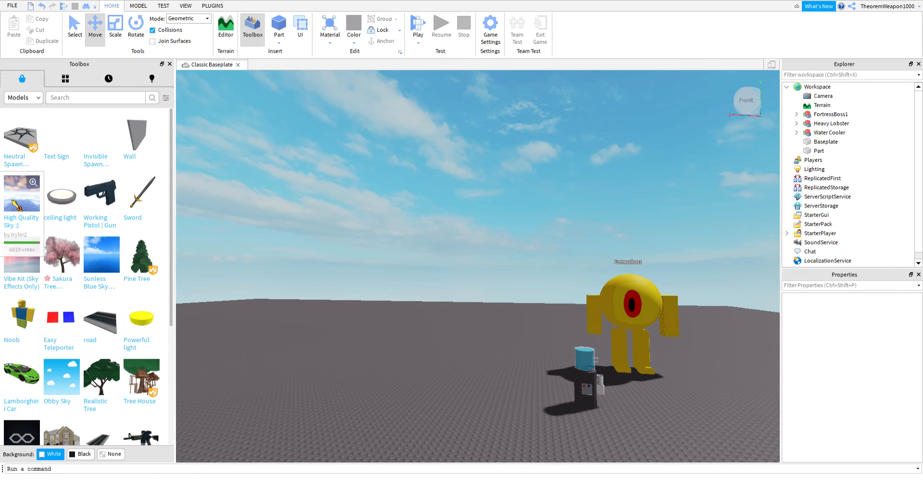
pyautogui.click(33, 182)
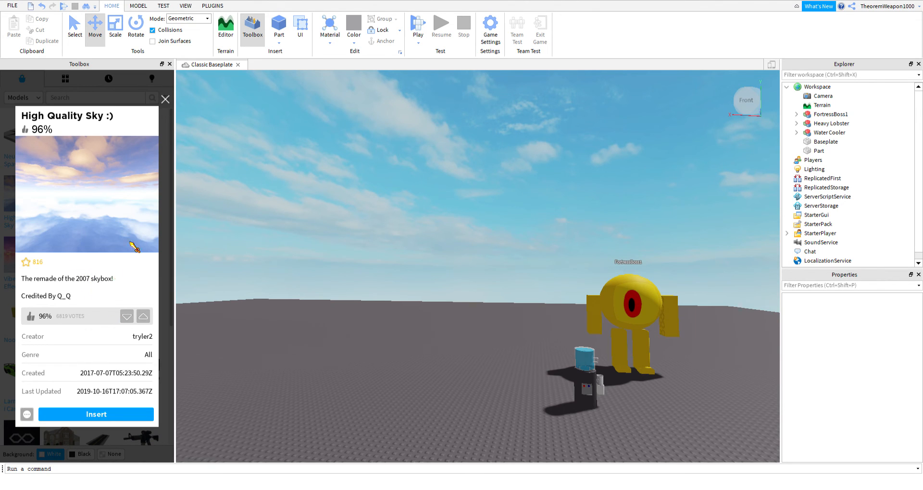
pyautogui.click(167, 100)
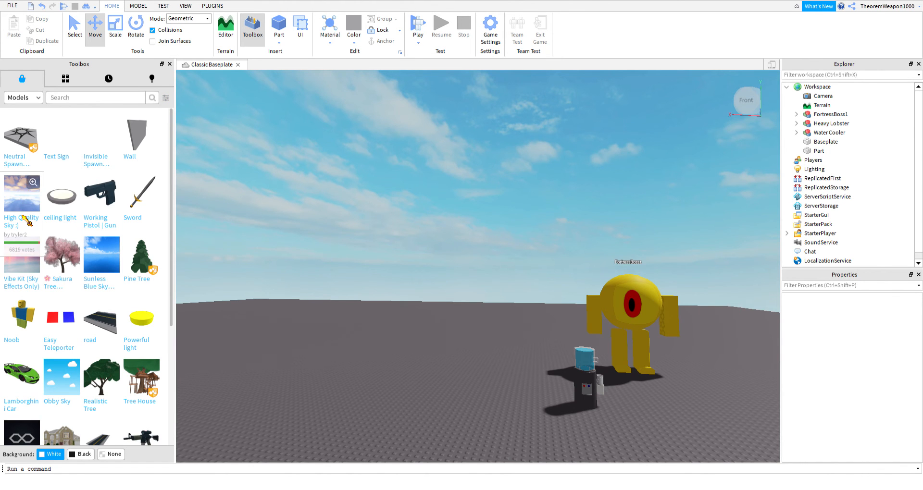
# Step: Insert "High Quality Sky :)" to replace the sky of the place
pyautogui.click(24, 197)
pyautogui.moveTo(275, 221); pyautogui.dragTo(301, 270, button='right')
pyautogui.moveTo(411, 272); pyautogui.dragTo(394, 248, button='right')
pyautogui.press('w')
pyautogui.moveTo(385, 211); pyautogui.dragTo(359, 221, button='right')
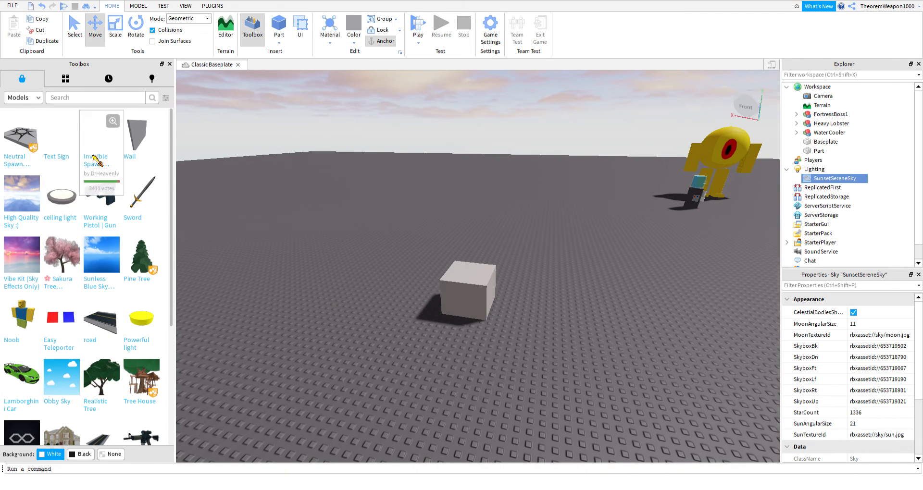
# Step: Insert the neutral spawn location from the Toolbox and place it flat on the baseplate beside the grey block
pyautogui.click(27, 166)
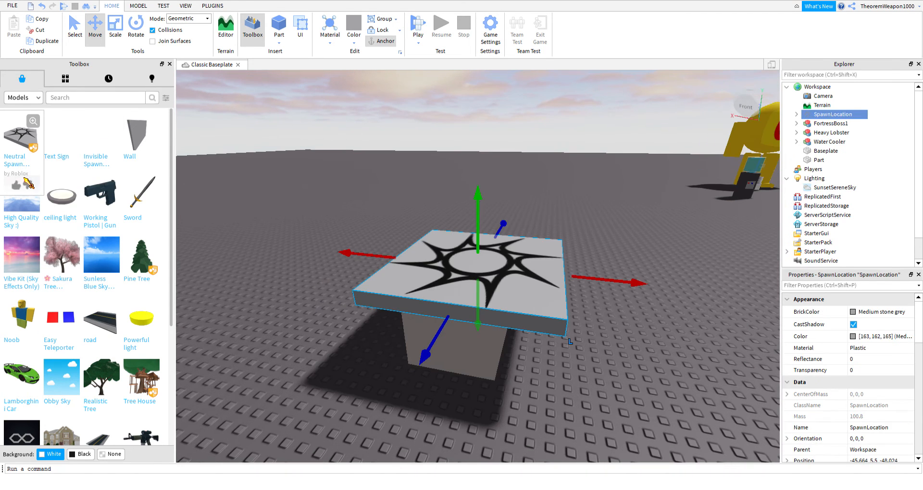
pyautogui.moveTo(425, 299); pyautogui.dragTo(329, 257)
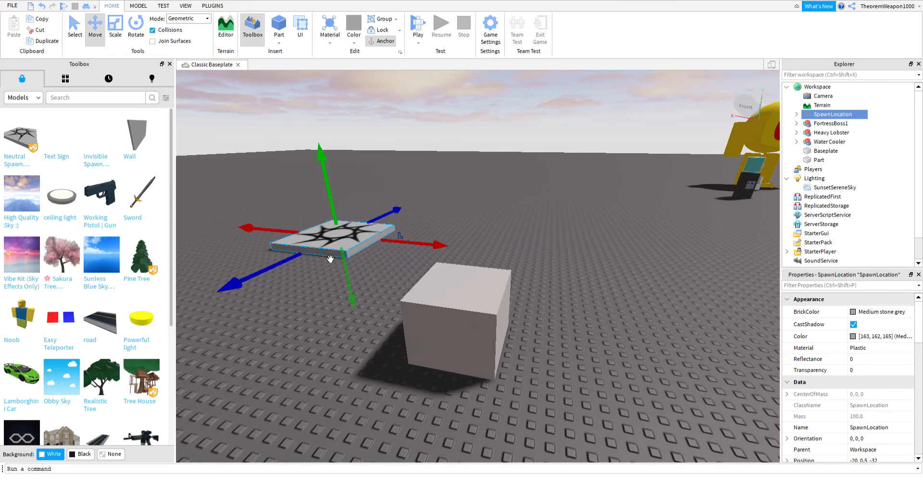
pyautogui.press('a')
pyautogui.press('w')
pyautogui.moveTo(529, 249); pyautogui.dragTo(529, 248, button='right')
pyautogui.press('a')
pyautogui.press('s')
# Step: Start a play test and walk the character off the spawn pad past the grey block
pyautogui.press('F5')
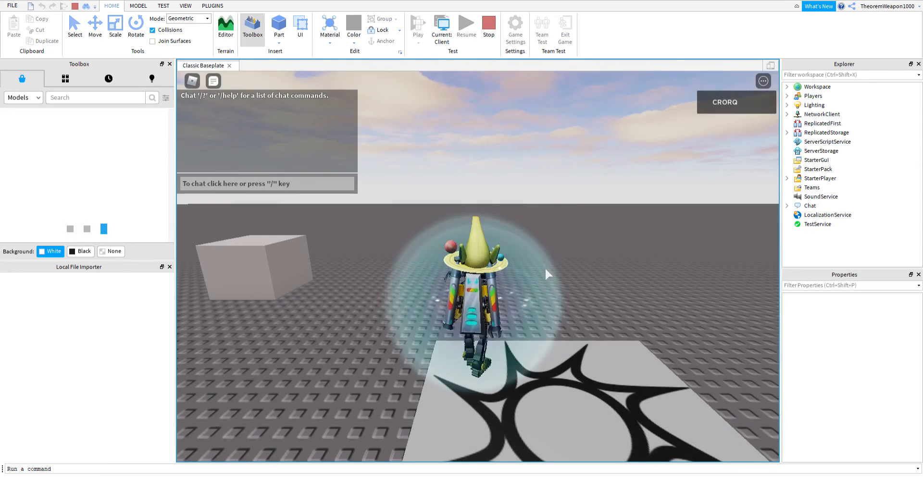
pyautogui.moveTo(546, 269); pyautogui.dragTo(572, 262, button='right')
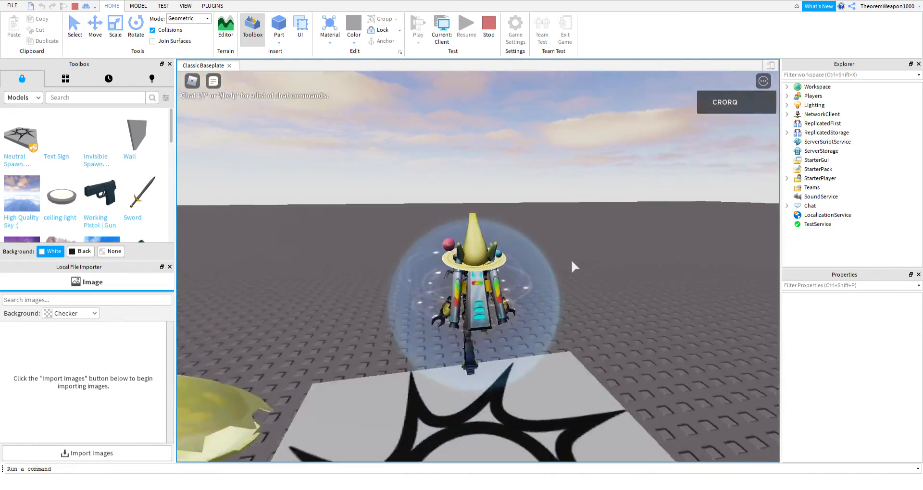
pyautogui.moveTo(571, 260); pyautogui.dragTo(612, 255, button='right')
pyautogui.press('w')
pyautogui.press('w')
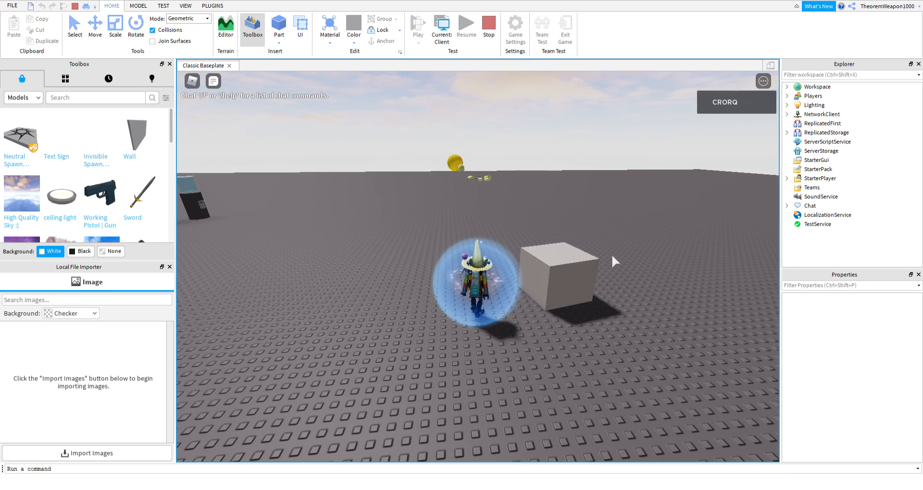
# Step: Jump and run the character across the baseplate toward the water cooler and the yellow enemy
pyautogui.moveTo(612, 254); pyautogui.dragTo(611, 254, button='right')
pyautogui.press('w')
pyautogui.moveTo(612, 256); pyautogui.dragTo(604, 255, button='right')
pyautogui.press('space')
pyautogui.press('s')
pyautogui.press('d')
pyautogui.moveTo(658, 247); pyautogui.dragTo(636, 231, button='right')
pyautogui.press('w')
pyautogui.moveTo(570, 223); pyautogui.dragTo(570, 223, button='right')
pyautogui.scroll(3, 571, 222)
pyautogui.scroll(-1, 571, 222)
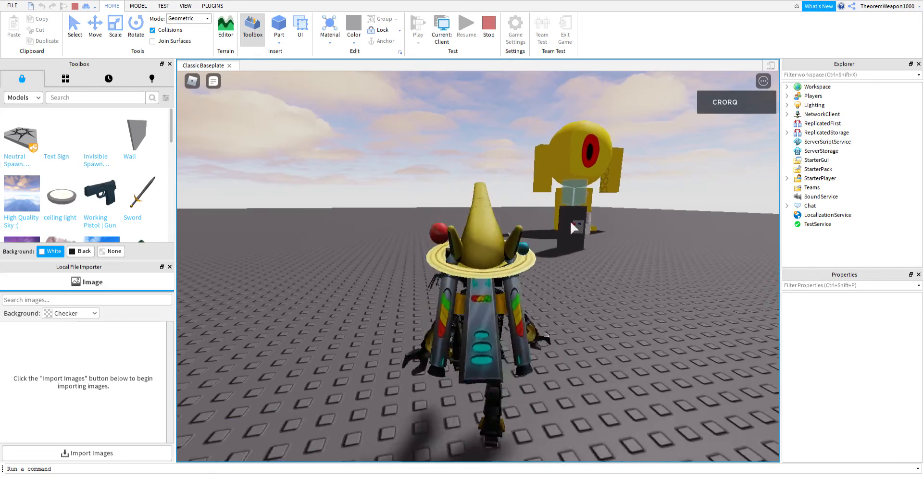
# Step: Walk the character up to the water cooler and around it in a zoomed-out third-person view
pyautogui.press('d')
pyautogui.moveTo(570, 223); pyautogui.dragTo(571, 223, button='right')
pyautogui.press('w')
pyautogui.moveTo(648, 279)
pyautogui.mouseDown(button='right')
pyautogui.moveTo(598, 271)
pyautogui.moveTo(652, 275)
pyautogui.moveTo(572, 255)
pyautogui.moveTo(571, 266)
pyautogui.moveTo(485, 224)
pyautogui.moveTo(502, 218)
pyautogui.mouseUp(button='right')
pyautogui.scroll(-2, 571, 265)
pyautogui.scroll(-3, 484, 223)
pyautogui.press('w')
pyautogui.press('a')
pyautogui.press('w')
pyautogui.press('w')
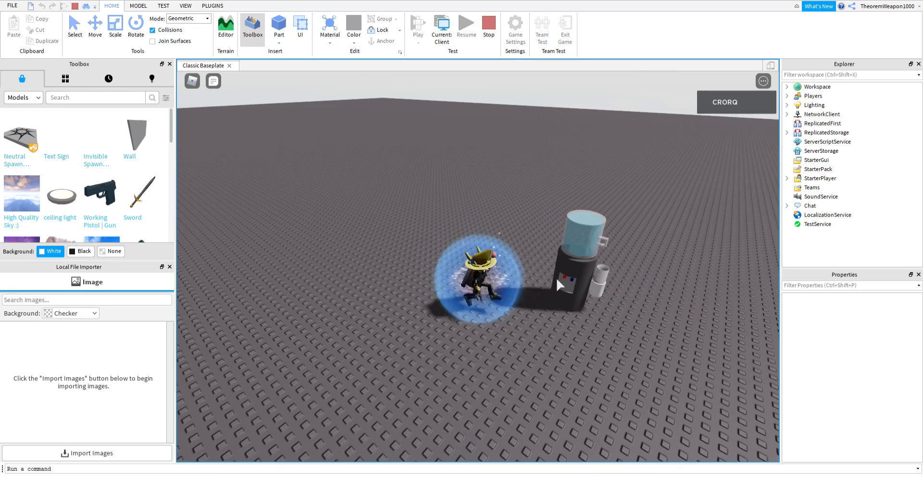
pyautogui.moveTo(541, 260); pyautogui.dragTo(540, 260, button='right')
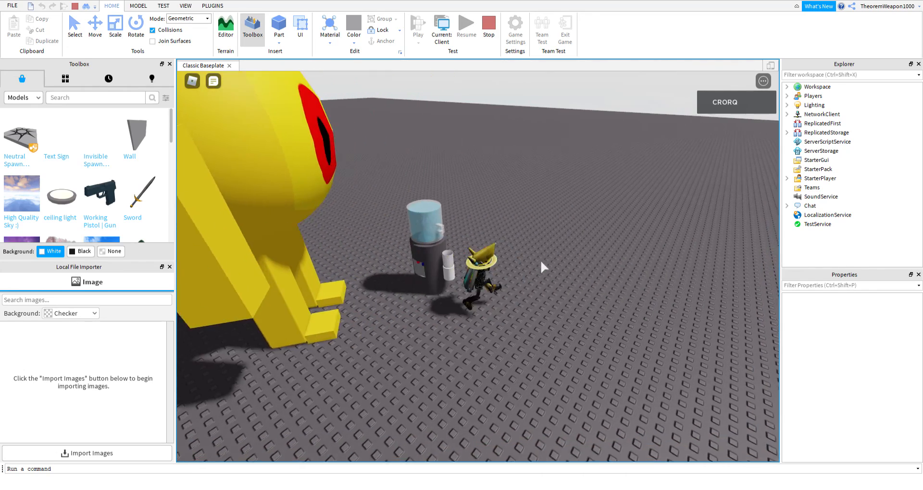
# Step: Walk around the water cooler and the yellow enemy in first-person view
pyautogui.press('d')
pyautogui.press('d')
pyautogui.moveTo(507, 231); pyautogui.dragTo(506, 230, button='right')
pyautogui.scroll(5, 506, 230)
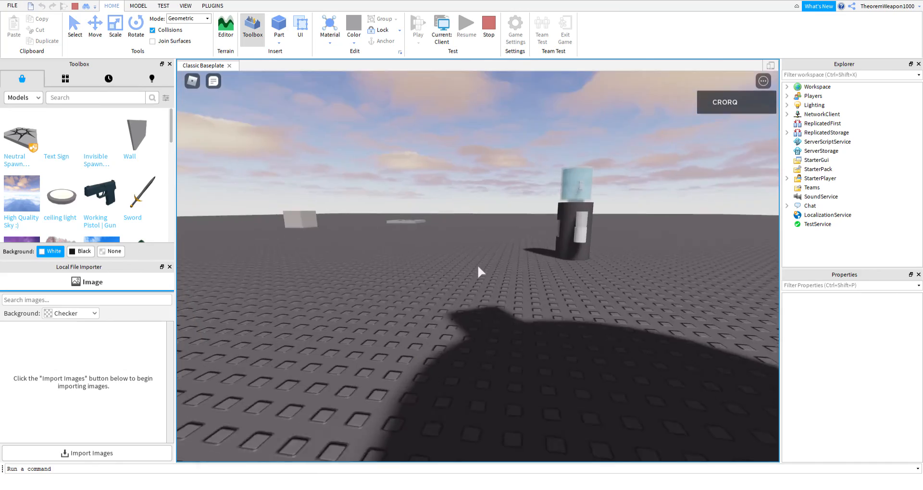
pyautogui.press('w')
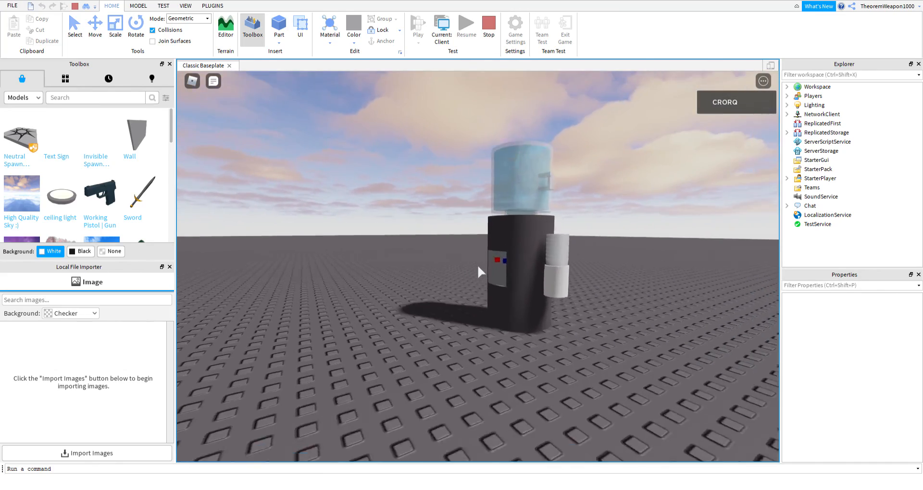
pyautogui.press('w')
pyautogui.press('a')
pyautogui.press('s')
pyautogui.press('d')
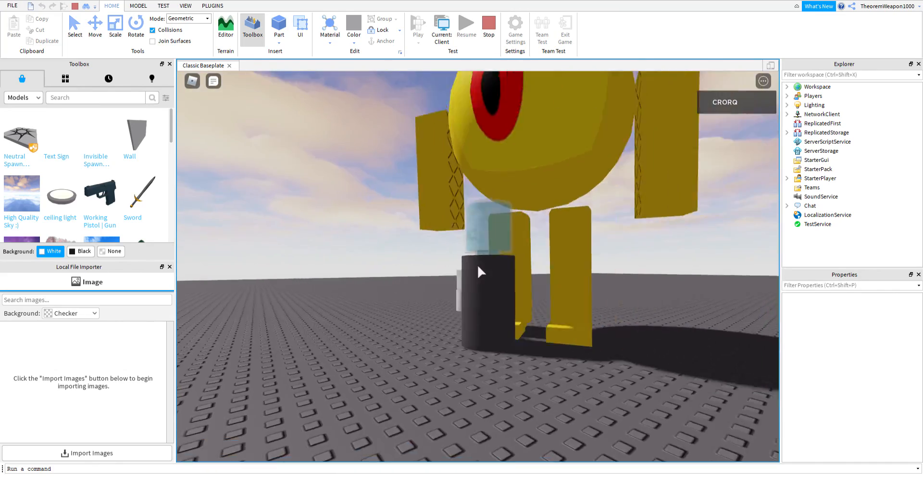
# Step: Return to third-person view, walk the character away toward the grey block, and stop the play test
pyautogui.scroll(-5, 478, 267)
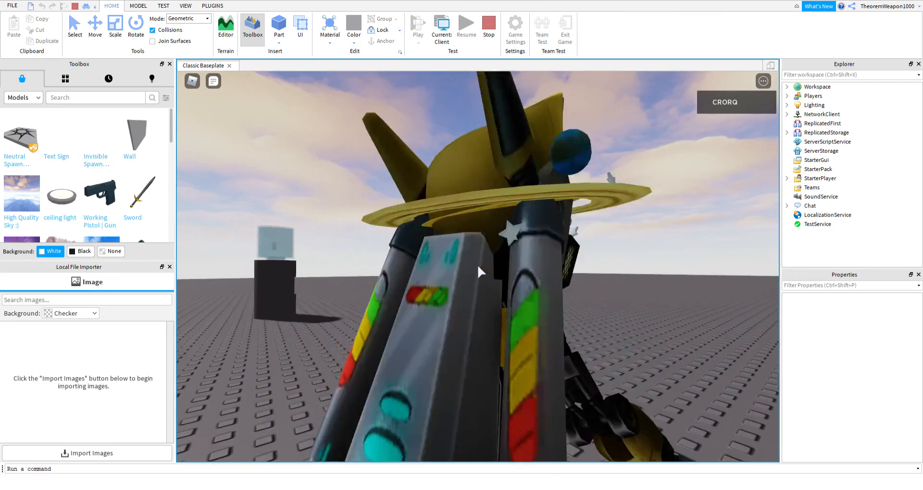
pyautogui.moveTo(476, 265); pyautogui.dragTo(451, 150, button='right')
pyautogui.press('w')
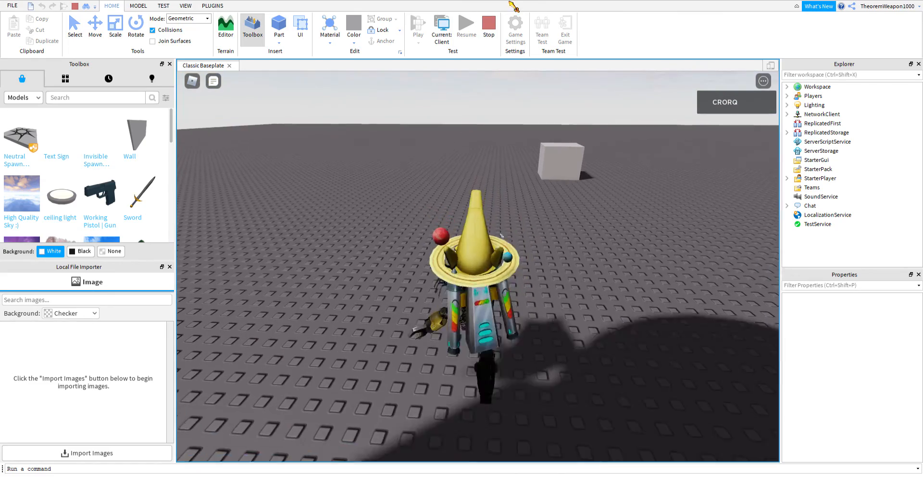
pyautogui.click(489, 26)
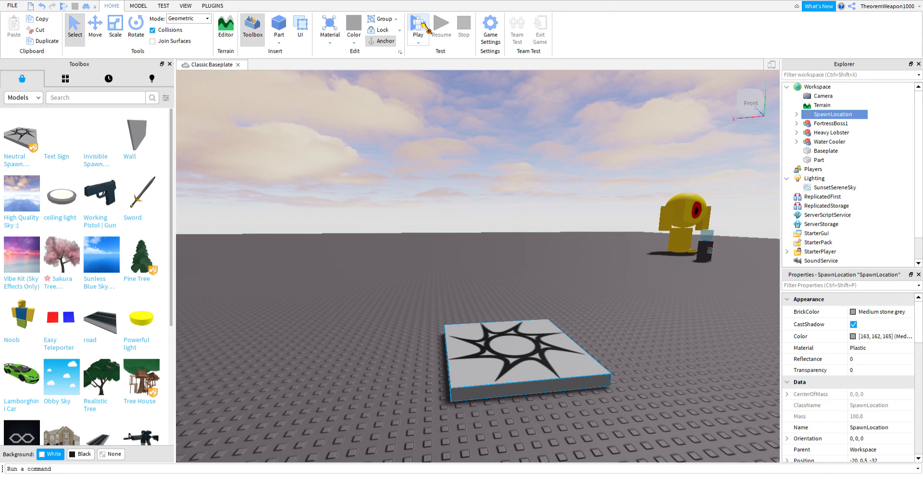
pyautogui.moveTo(433, 82); pyautogui.dragTo(381, 193, button='right')
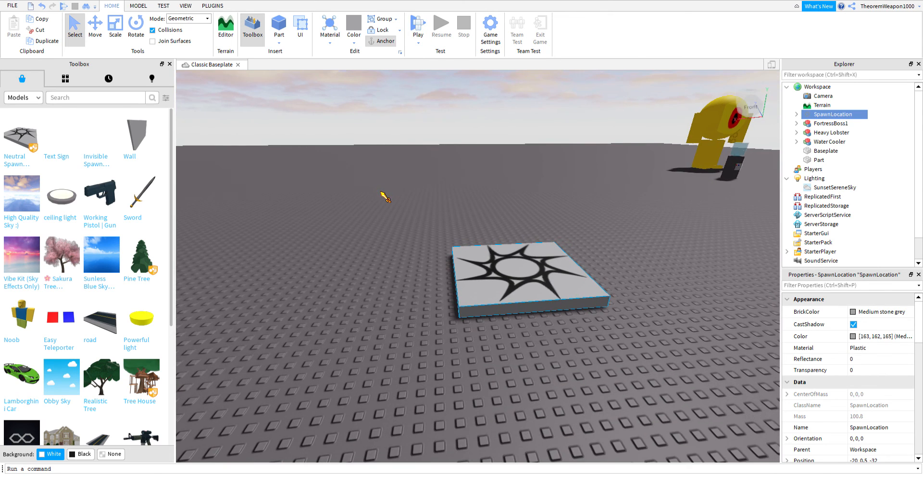
pyautogui.scroll(-5, 384, 196)
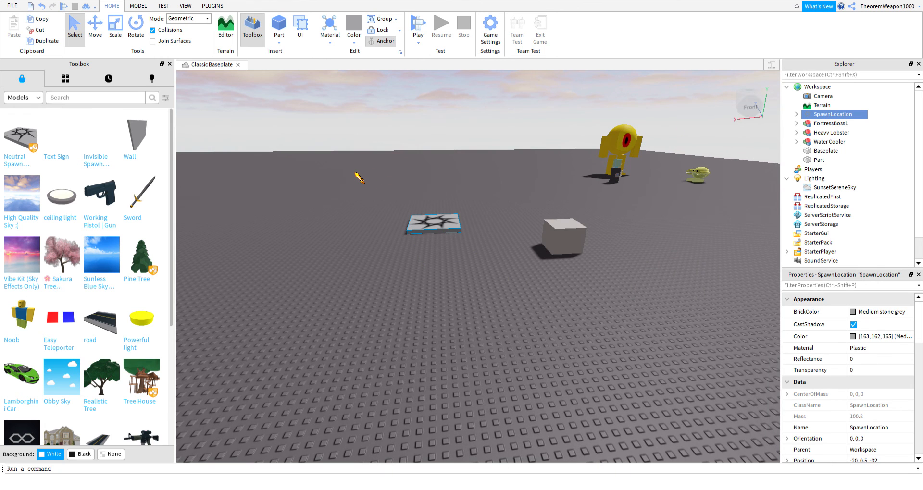
pyautogui.scroll(-5, 359, 178)
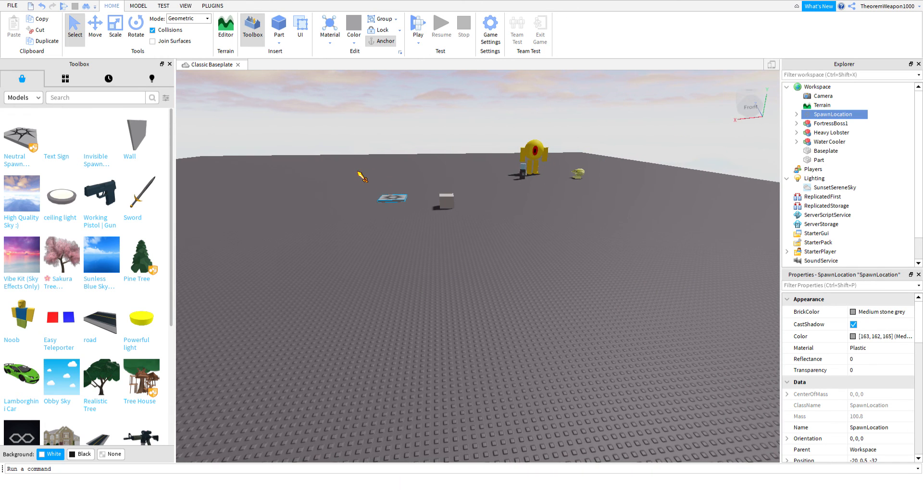